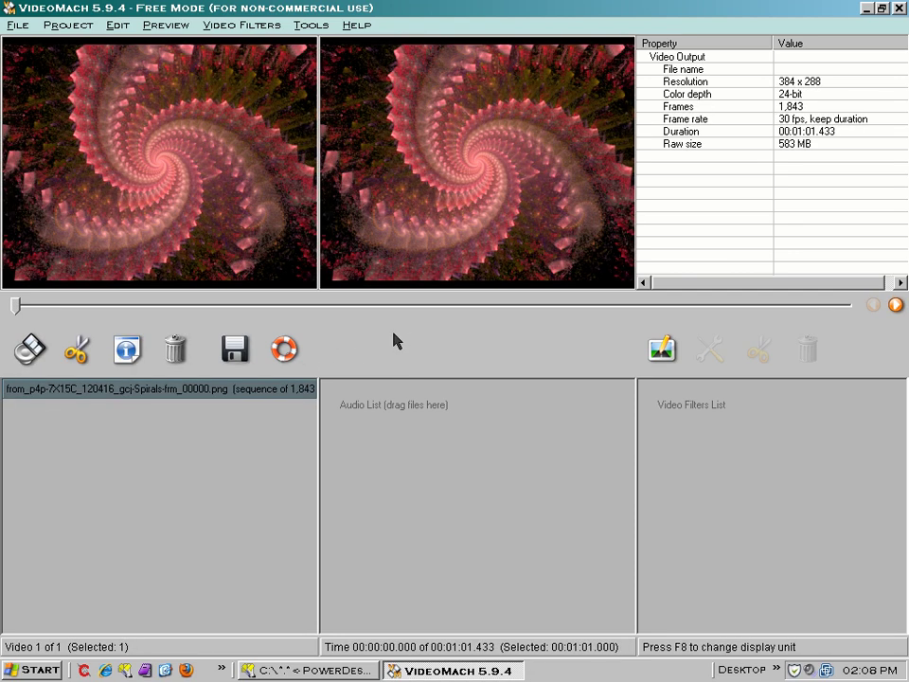
- Set the save output to video only and choose Animation_Pass-1.avi in the Frames folder as the output file
{"action": "key", "text": "ctrl+s"}
{"action": "left_click", "coordinate": [341, 229]}
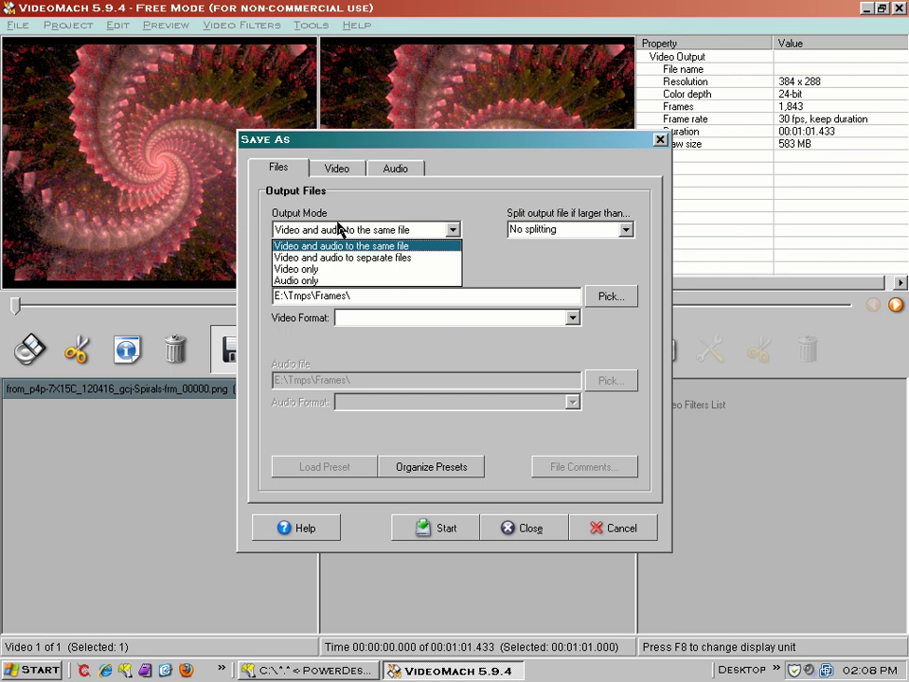
{"action": "left_click", "coordinate": [303, 269]}
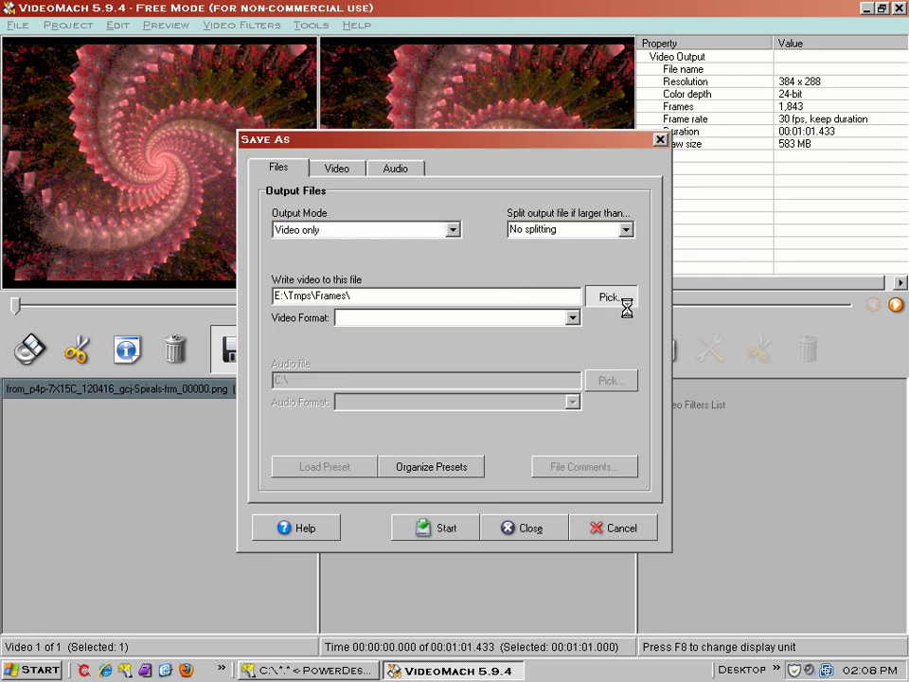
{"action": "left_click", "coordinate": [621, 301]}
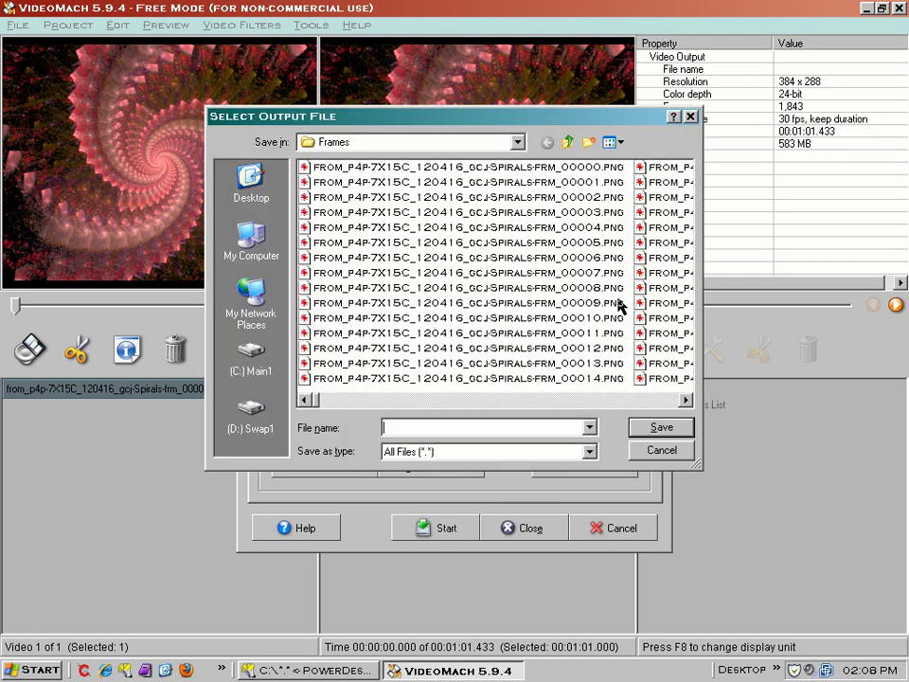
{"action": "left_click", "coordinate": [589, 427]}
{"action": "left_click", "coordinate": [568, 461]}
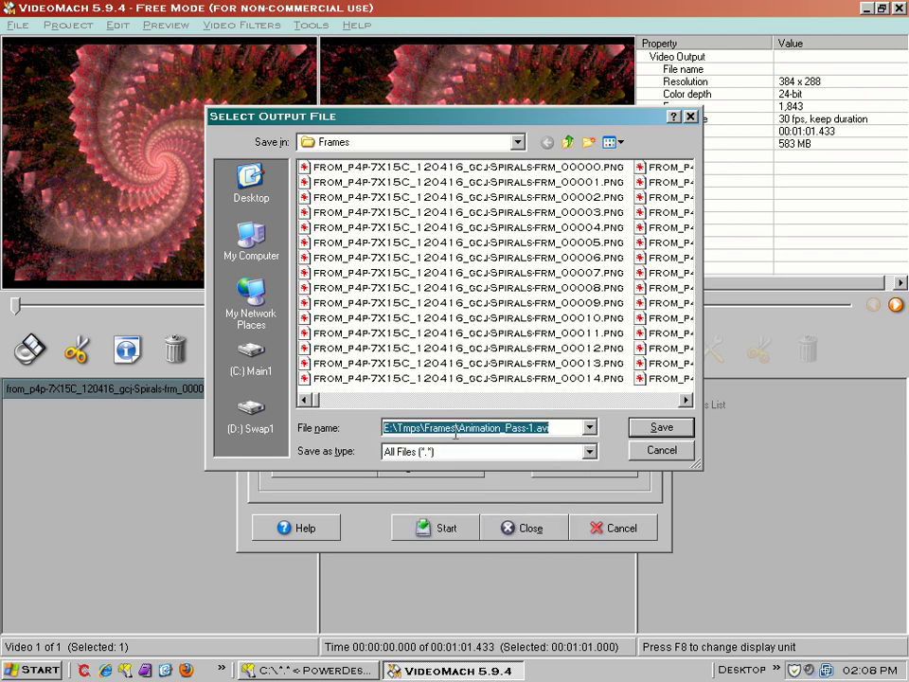
{"action": "left_click_drag", "start_coordinate": [455, 433], "coordinate": [254, 419]}
{"action": "key", "text": "Delete"}
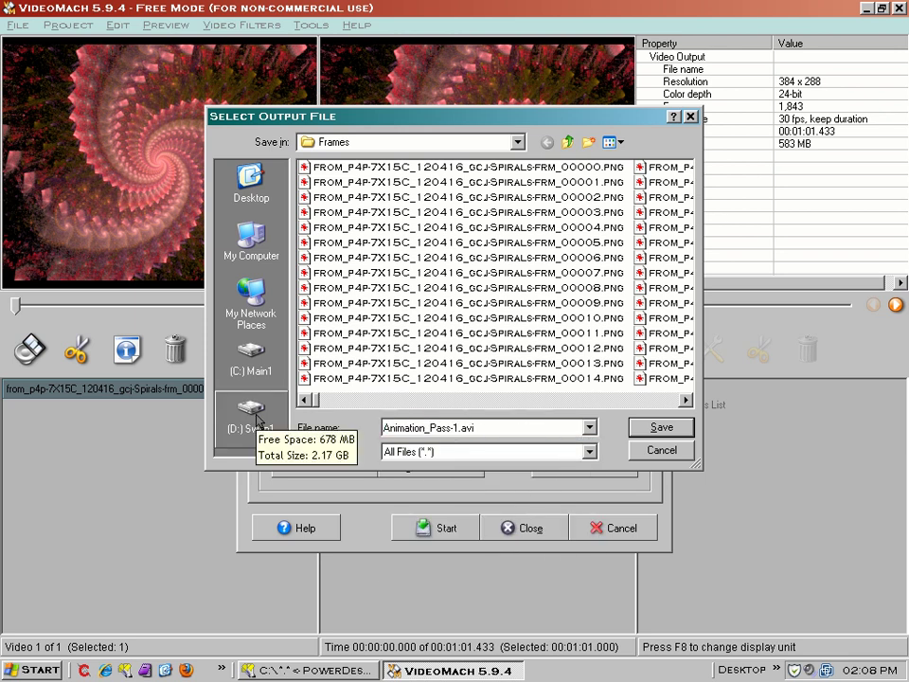
{"action": "left_click", "coordinate": [661, 428]}
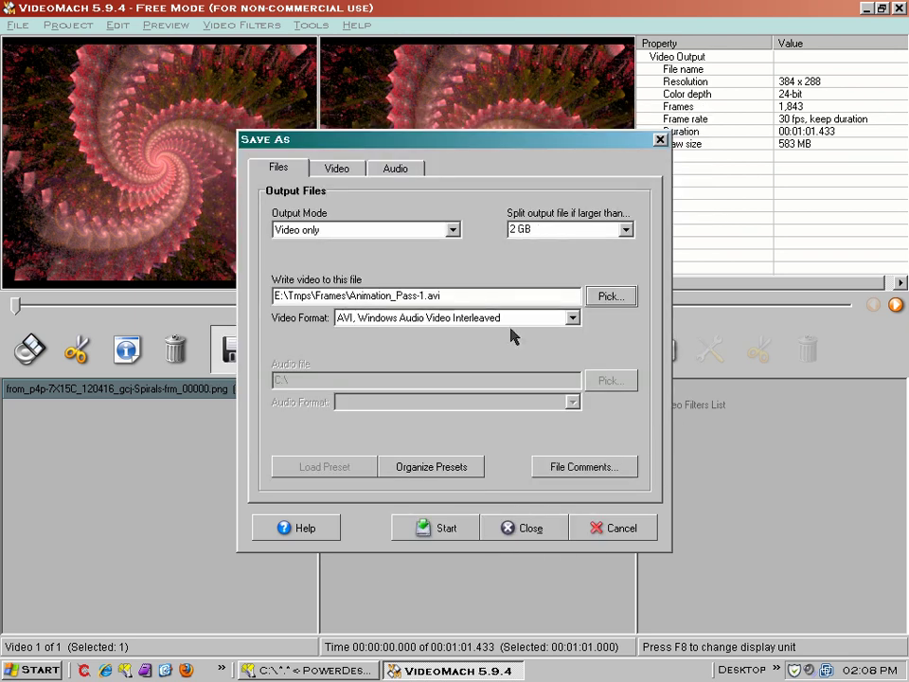
{"action": "left_click", "coordinate": [599, 235]}
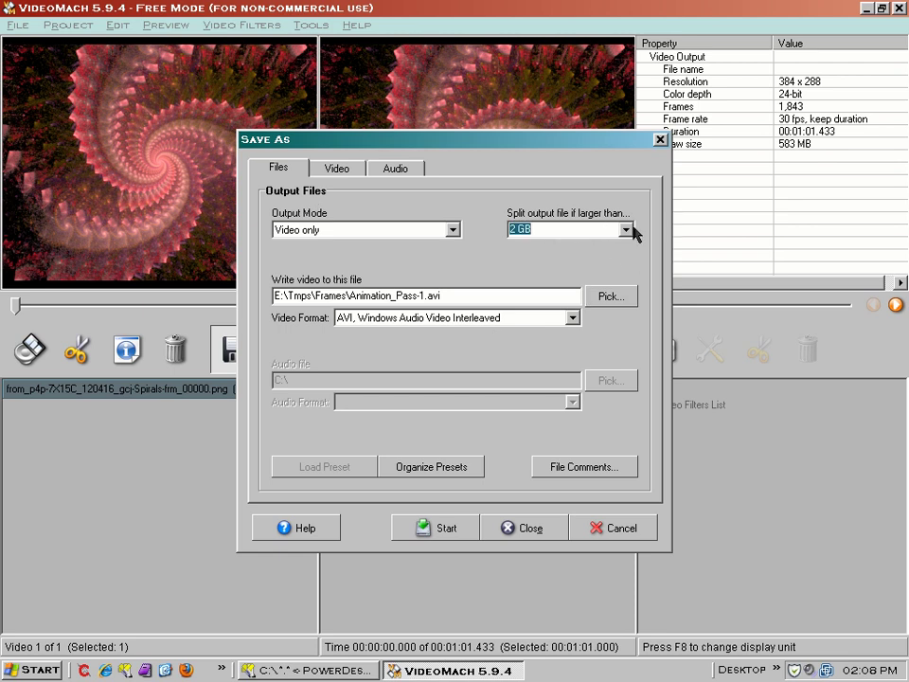
- Set a custom frame rate of 24 for the output video, keeping the original number of frames
{"action": "left_click", "coordinate": [341, 171]}
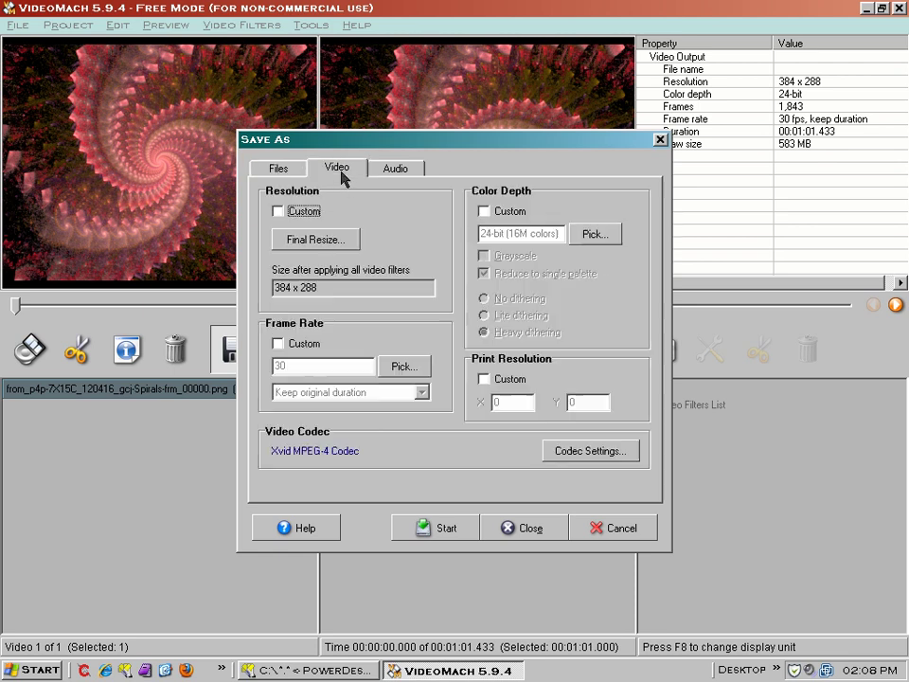
{"action": "left_click", "coordinate": [304, 344]}
{"action": "left_click", "coordinate": [296, 365]}
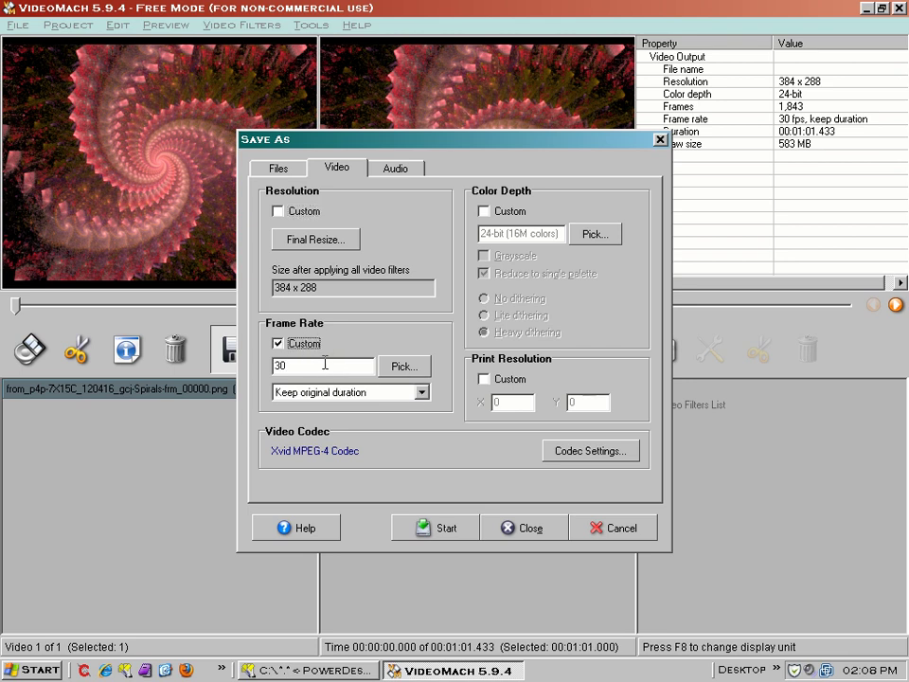
{"action": "key", "text": "BackSpace"}
{"action": "key", "text": "BackSpace"}
{"action": "type", "text": "24"}
{"action": "left_click", "coordinate": [396, 392]}
{"action": "left_click", "coordinate": [347, 425]}
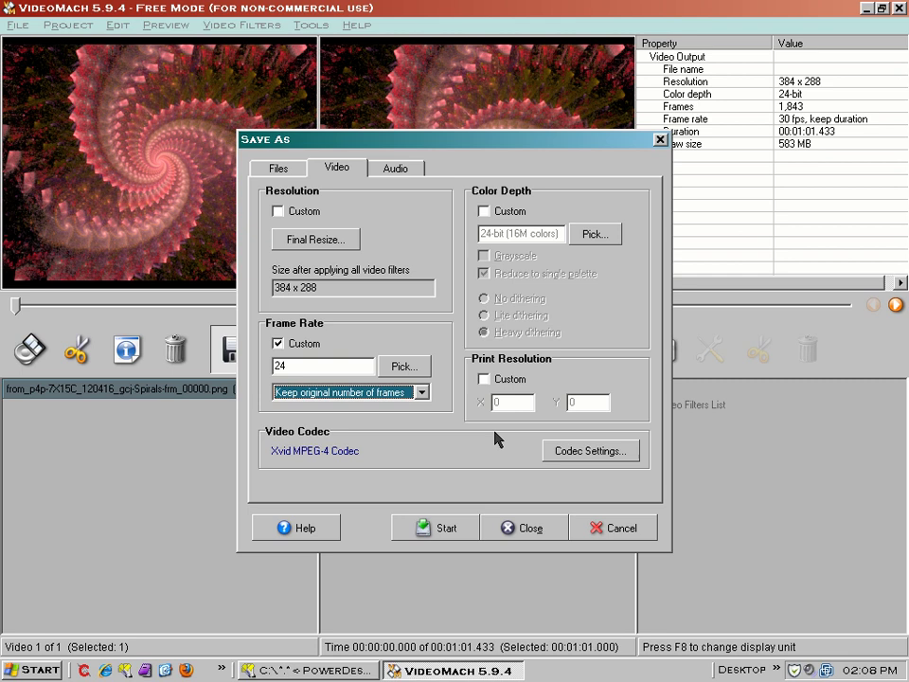
- Set the Xvid MPEG-4 codec's encoding type to Twopass - 2nd pass and open its bitrate calculator
{"action": "left_click", "coordinate": [582, 455]}
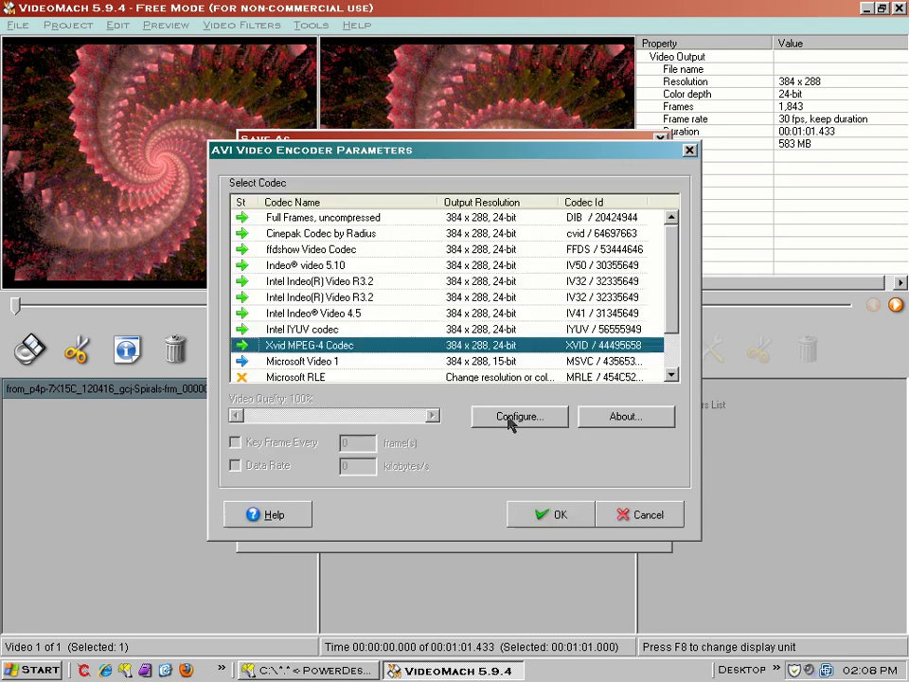
{"action": "left_click", "coordinate": [512, 422]}
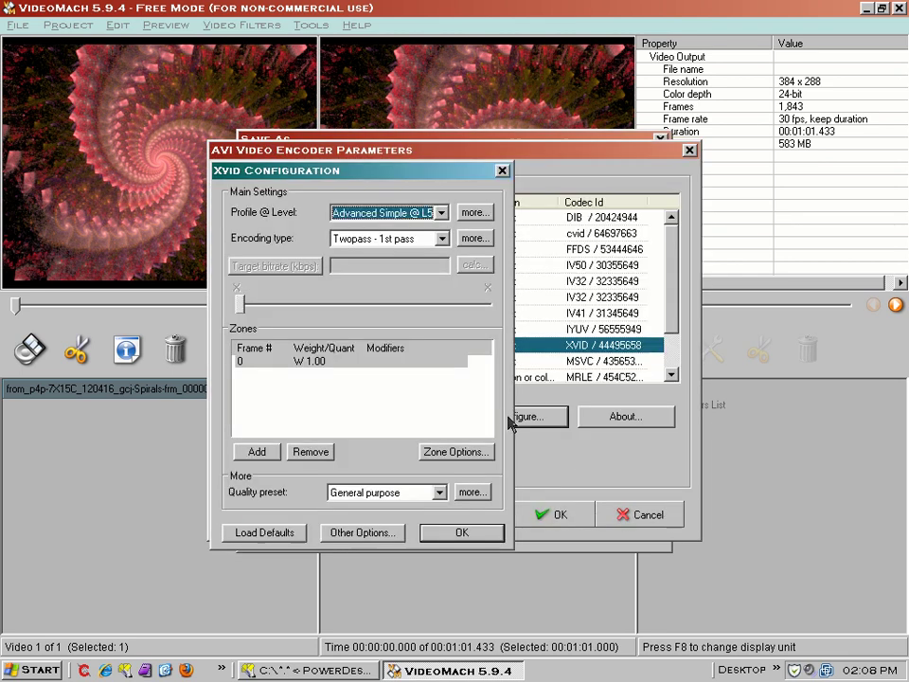
{"action": "left_click", "coordinate": [376, 248]}
{"action": "left_click", "coordinate": [379, 278]}
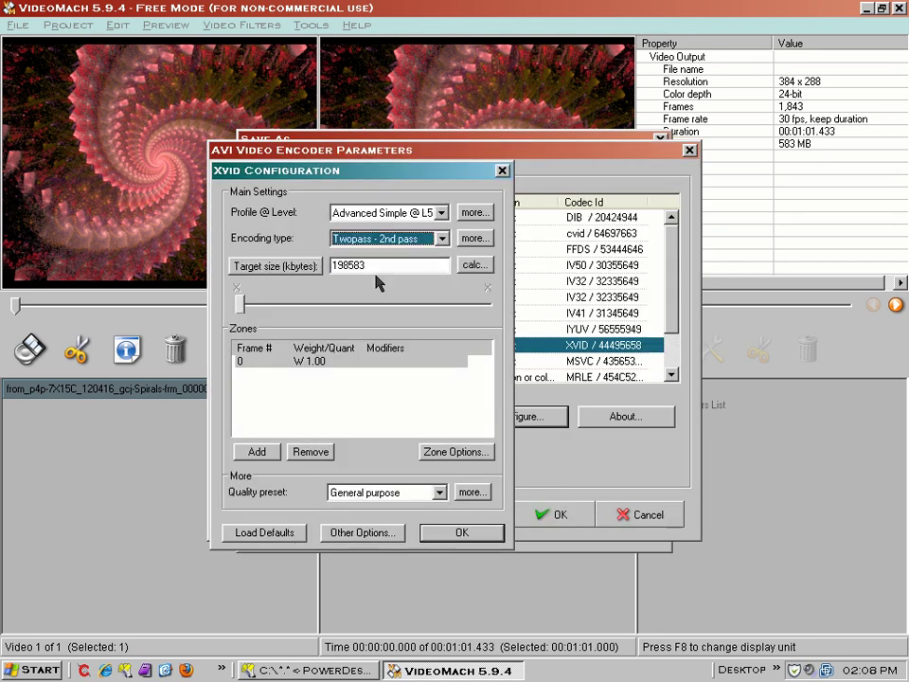
{"action": "left_click", "coordinate": [466, 266]}
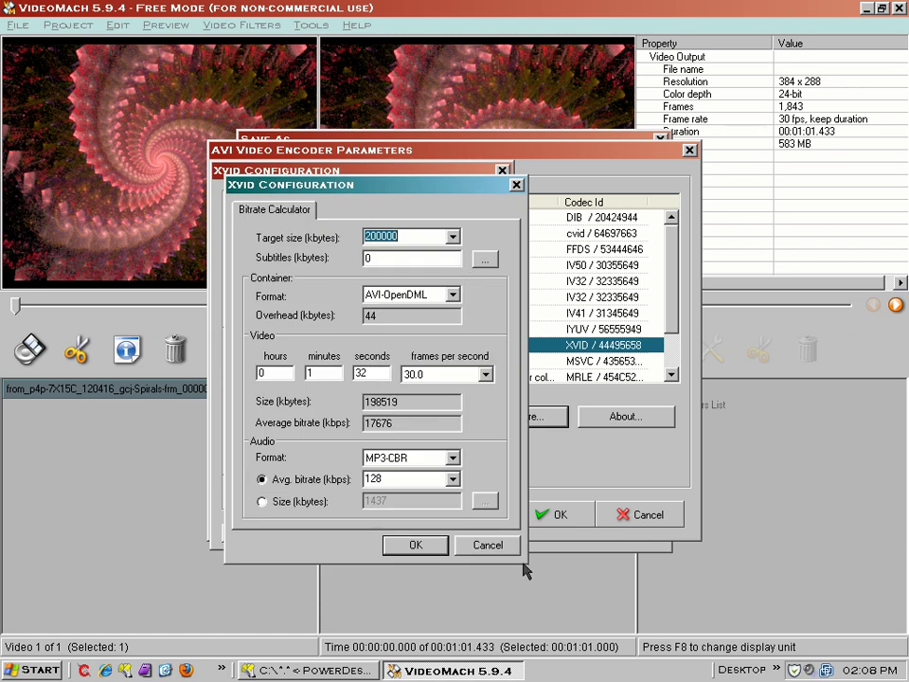
- Switch to PowerDesk and check the last frame number in the E:\Tmps\Frames folder
{"action": "left_click", "coordinate": [306, 668]}
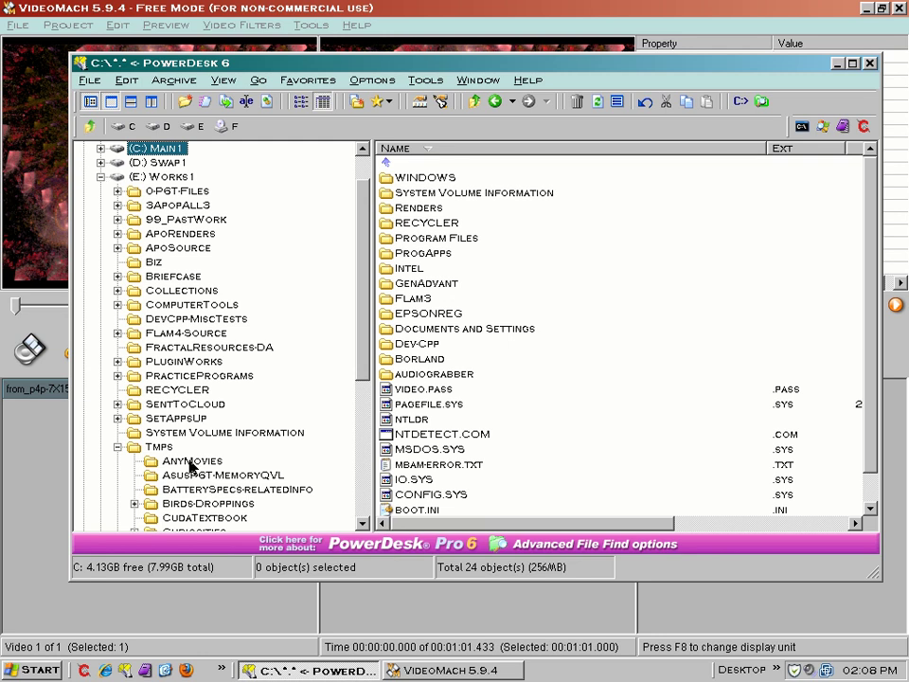
{"action": "scroll", "coordinate": [190, 464], "scroll_direction": "down", "scroll_amount": 5}
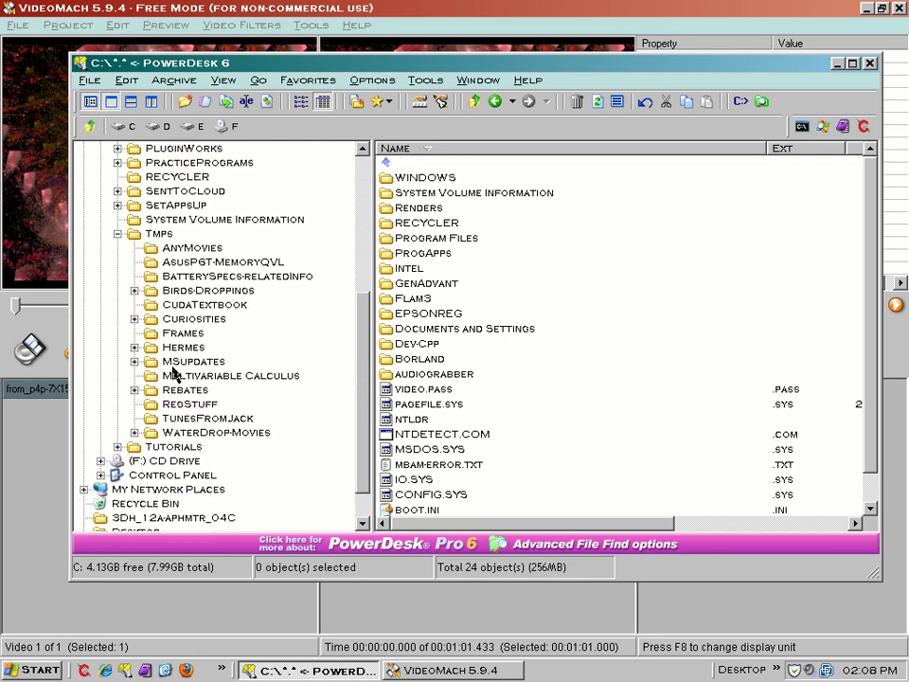
{"action": "left_click", "coordinate": [182, 333]}
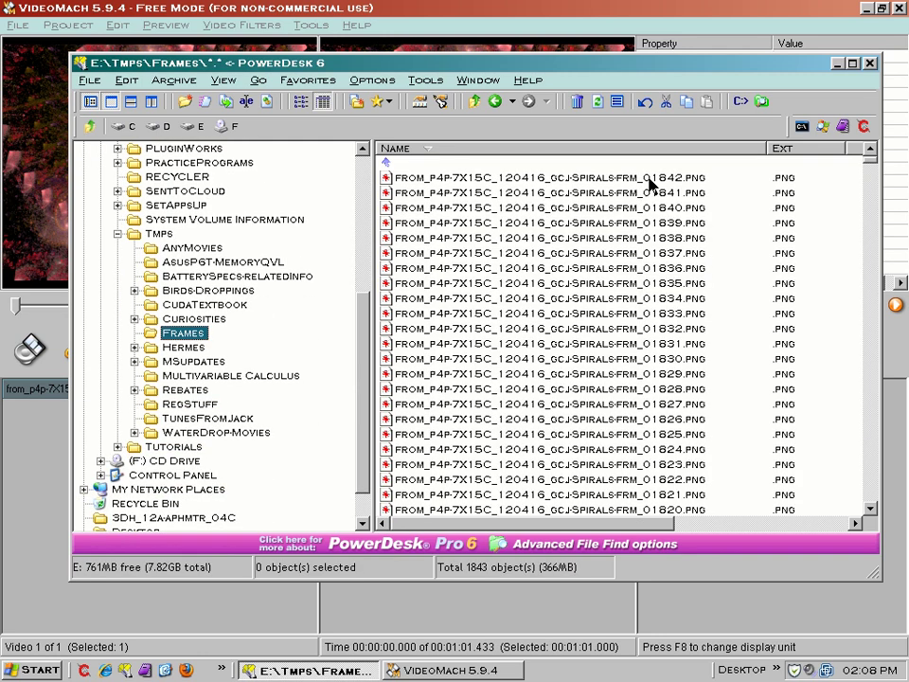
- Calculate the video's duration in Calculator by dividing 1842 by 24, and return to the codec's bitrate calculator
{"action": "left_click", "coordinate": [774, 669]}
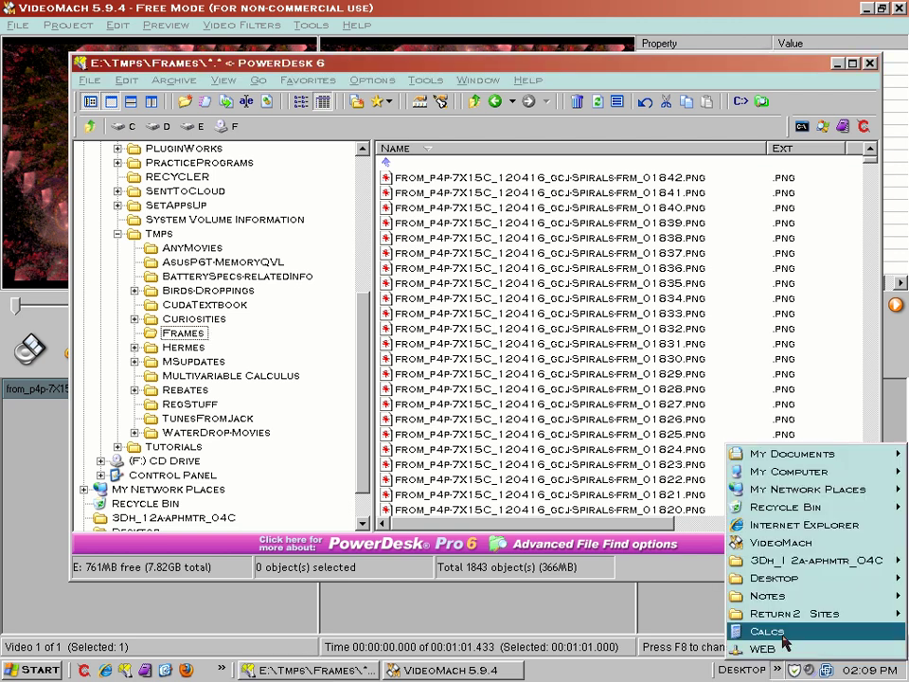
{"action": "left_click", "coordinate": [782, 635]}
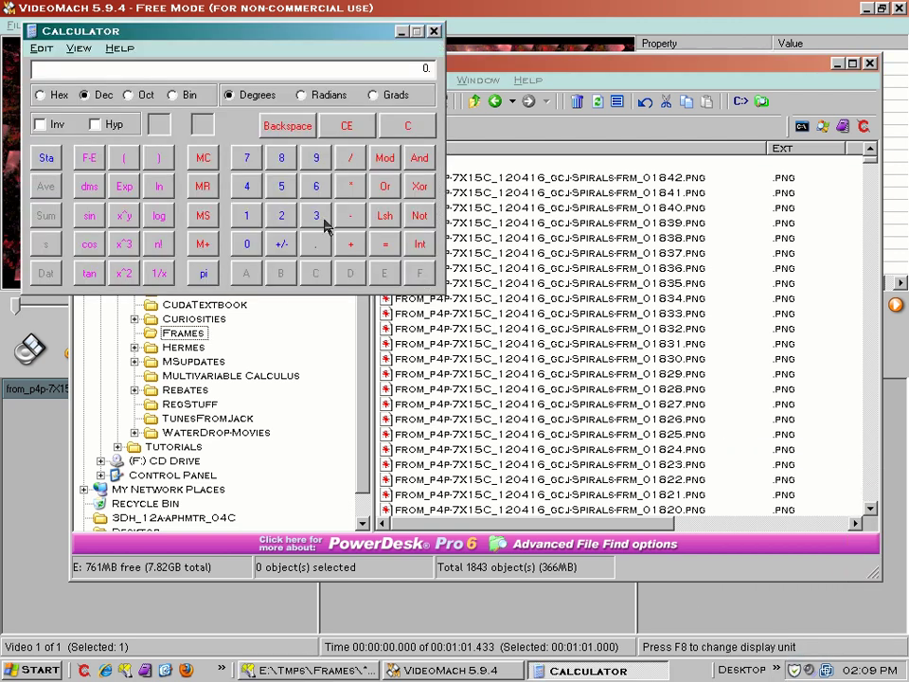
{"action": "left_click", "coordinate": [244, 212]}
{"action": "left_click", "coordinate": [280, 158]}
{"action": "left_click", "coordinate": [251, 187]}
{"action": "left_click", "coordinate": [281, 215]}
{"action": "left_click", "coordinate": [352, 157]}
{"action": "left_click", "coordinate": [282, 214]}
{"action": "left_click", "coordinate": [250, 187]}
{"action": "left_click", "coordinate": [383, 247]}
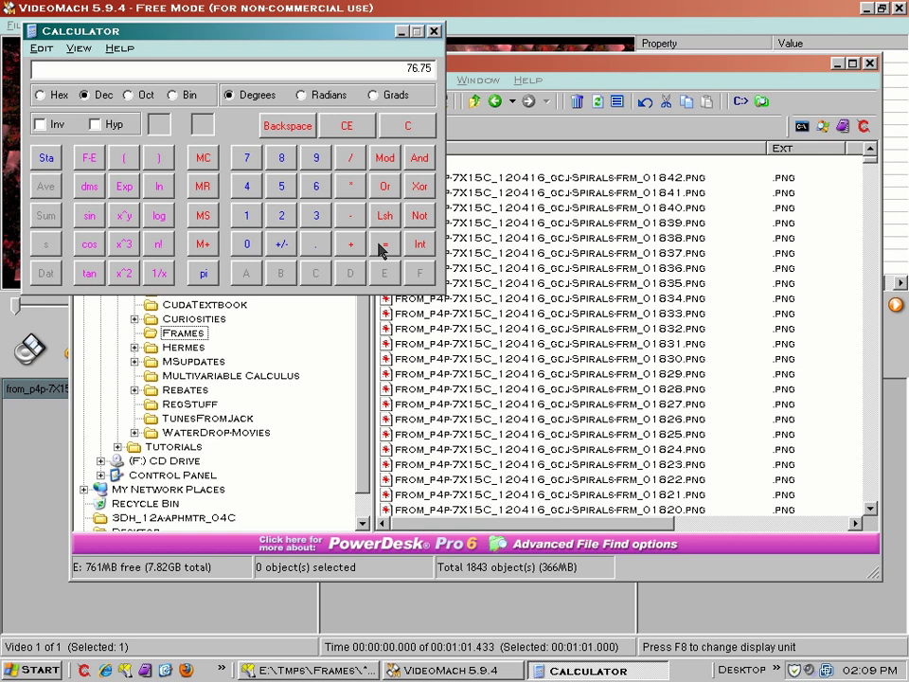
{"action": "left_click", "coordinate": [401, 32]}
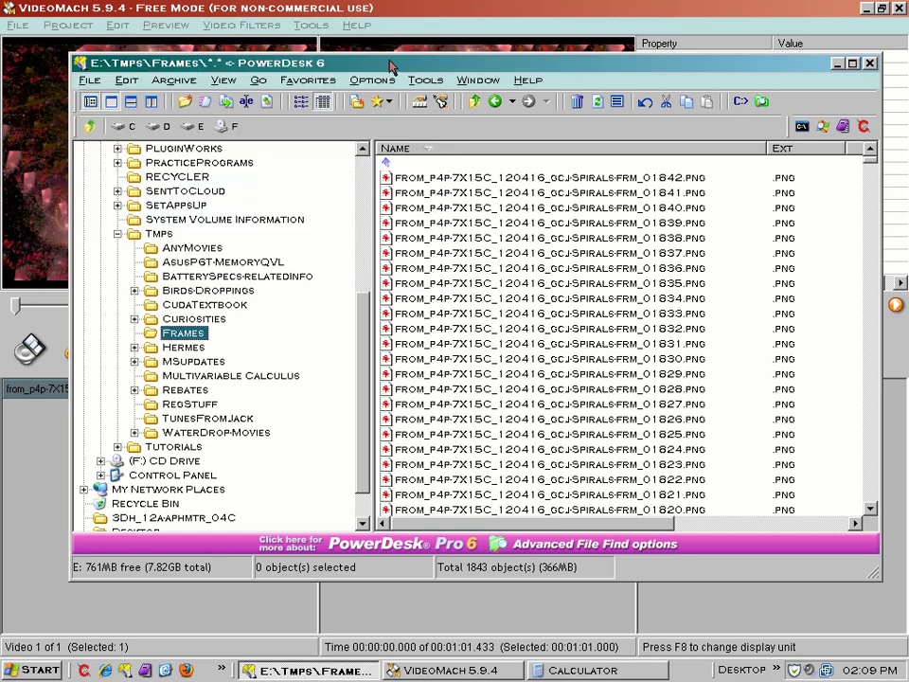
{"action": "left_click", "coordinate": [837, 63]}
- Set the video duration in the bitrate calculator to 1 minute 17 seconds and accept it
{"action": "left_click", "coordinate": [301, 361]}
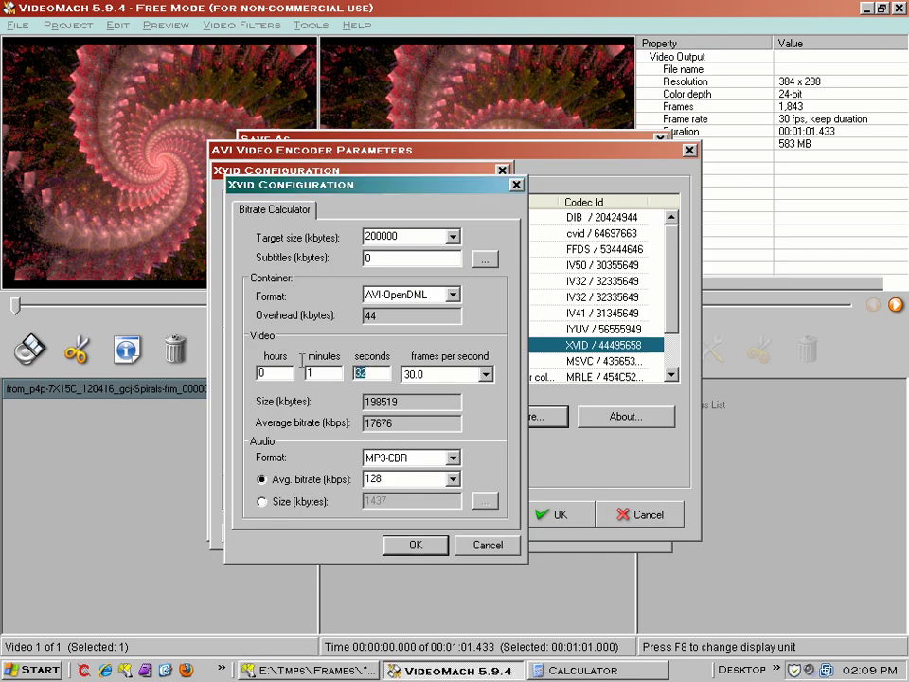
{"action": "type", "text": "17"}
{"action": "left_click", "coordinate": [305, 372]}
{"action": "type", "text": "1"}
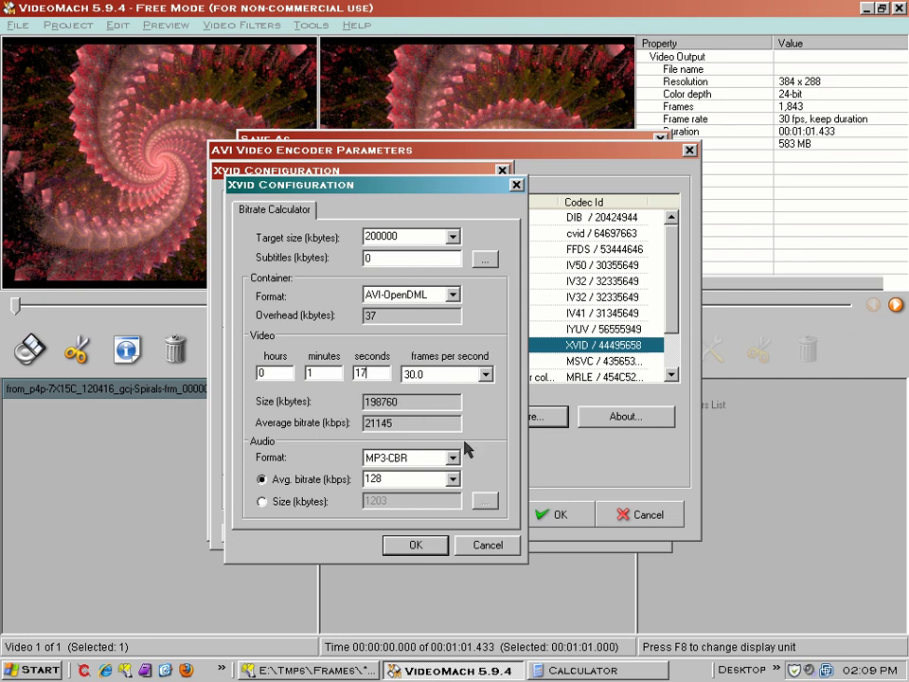
{"action": "left_click", "coordinate": [416, 544]}
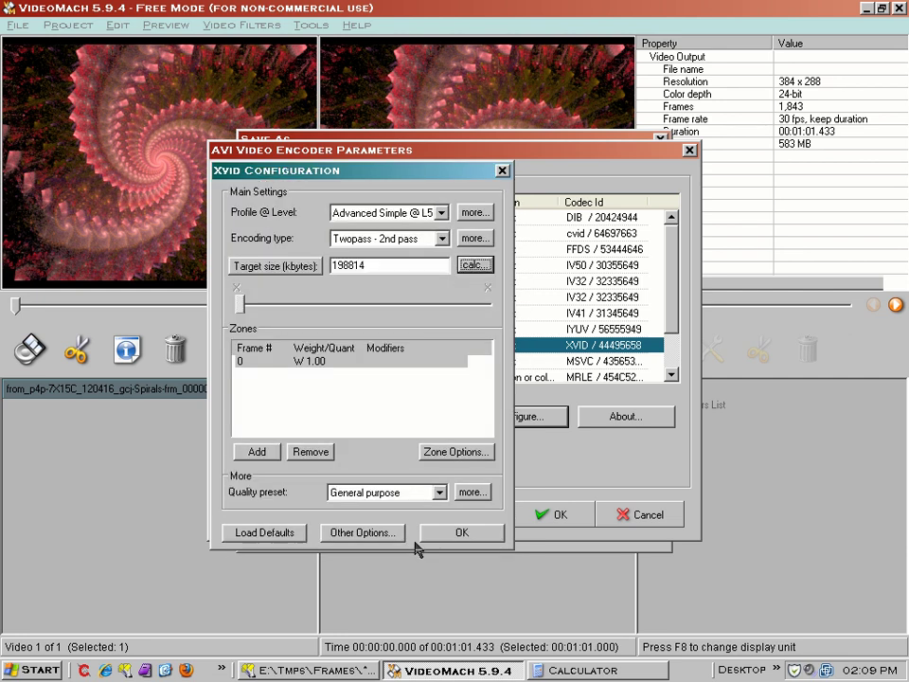
- Set the target size in the bitrate calculator to 160000 kbytes and accept it
{"action": "left_click", "coordinate": [476, 265]}
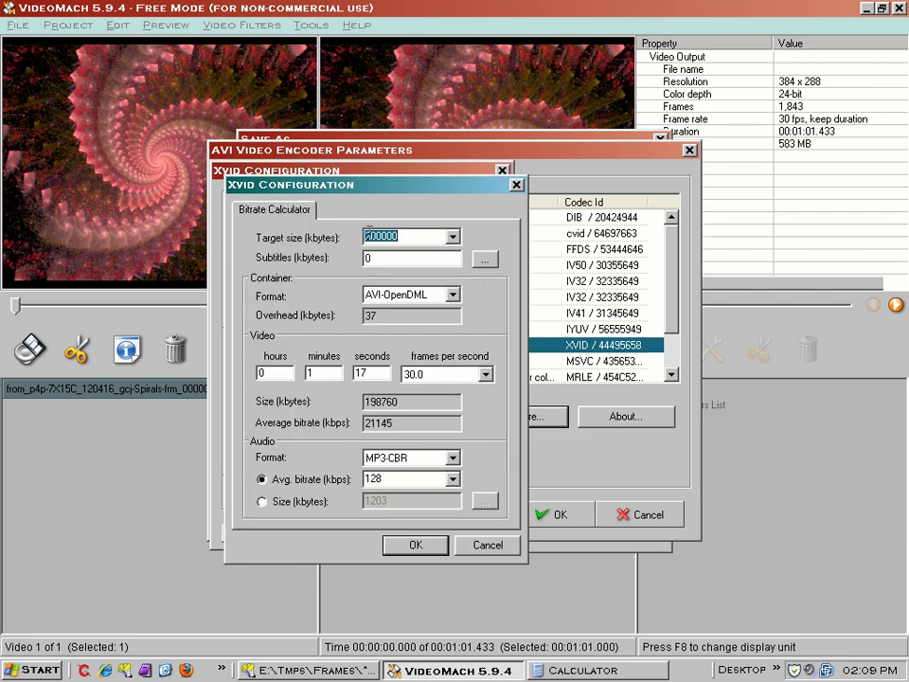
{"action": "left_click", "coordinate": [371, 236]}
{"action": "key", "text": "BackSpace"}
{"action": "key", "text": "BackSpace"}
{"action": "type", "text": "16"}
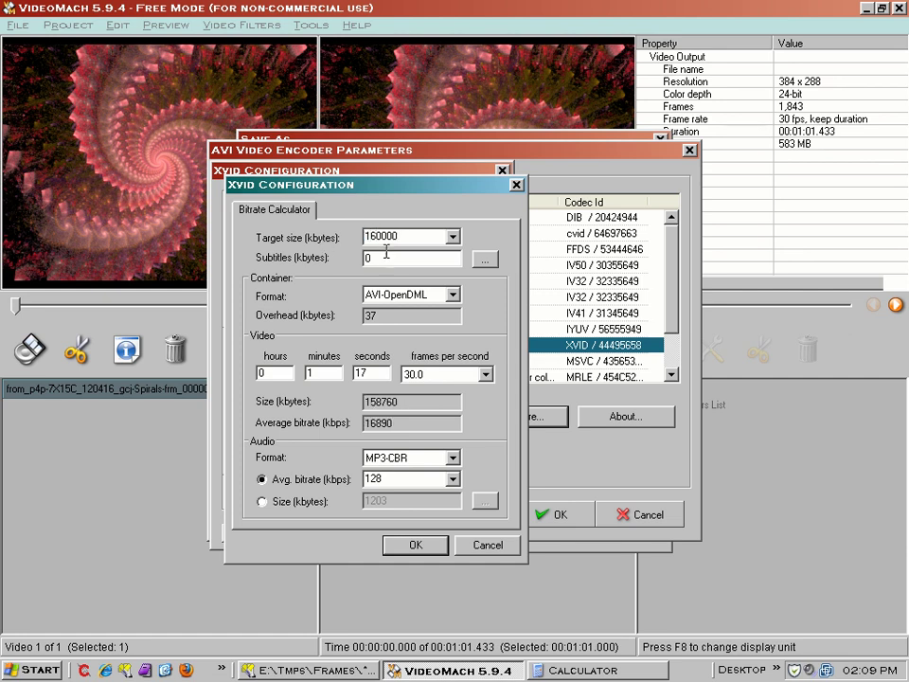
{"action": "left_click", "coordinate": [400, 545]}
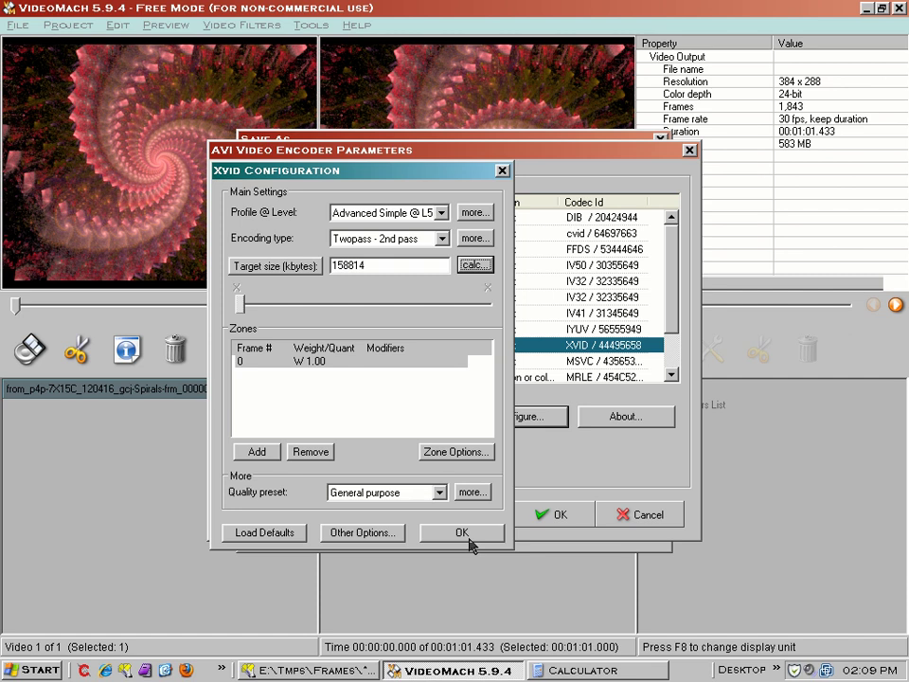
- Set the Xvid encoding type to Twopass - 1st pass, accept the codec settings and start rendering the video
{"action": "left_click", "coordinate": [432, 237]}
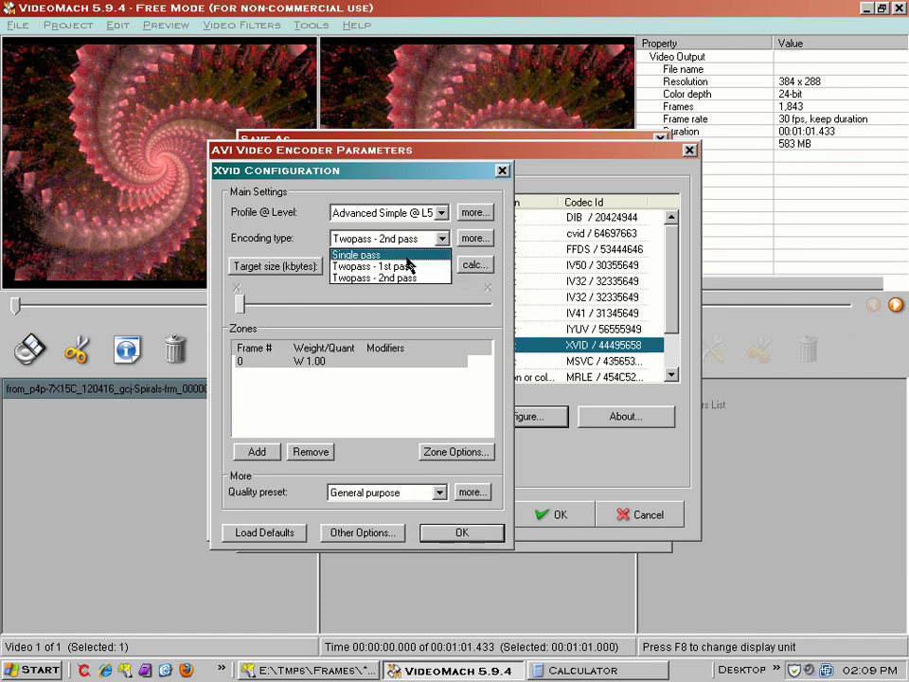
{"action": "left_click", "coordinate": [408, 267]}
{"action": "left_click", "coordinate": [454, 534]}
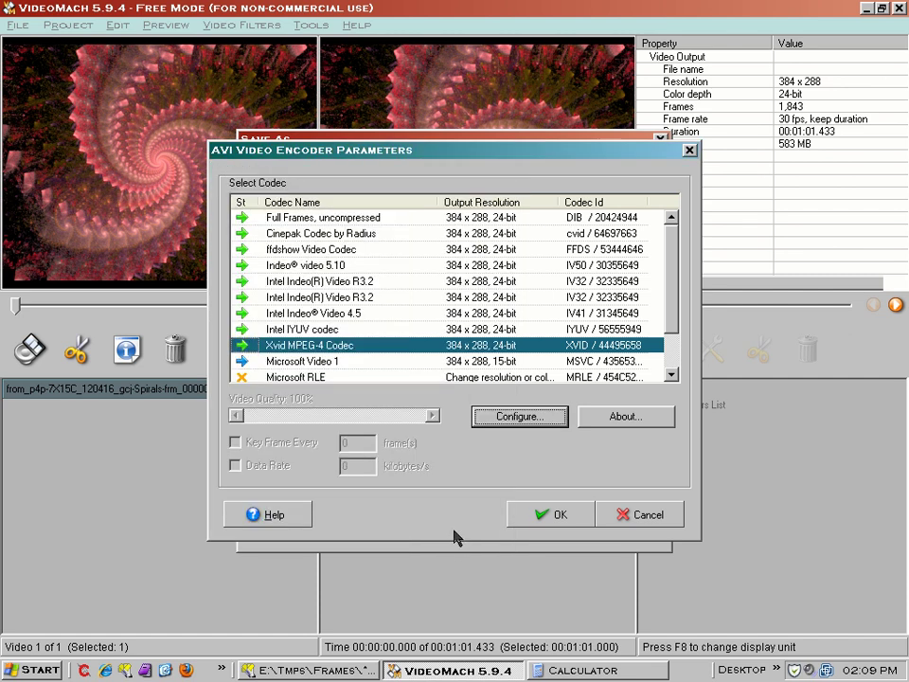
{"action": "left_click", "coordinate": [533, 516]}
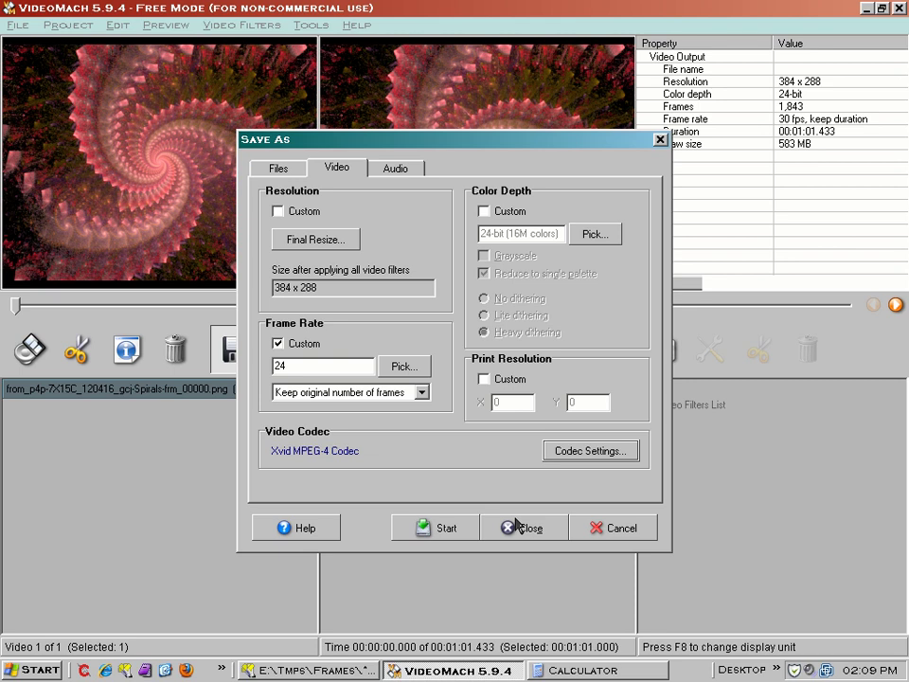
{"action": "left_click", "coordinate": [435, 527]}
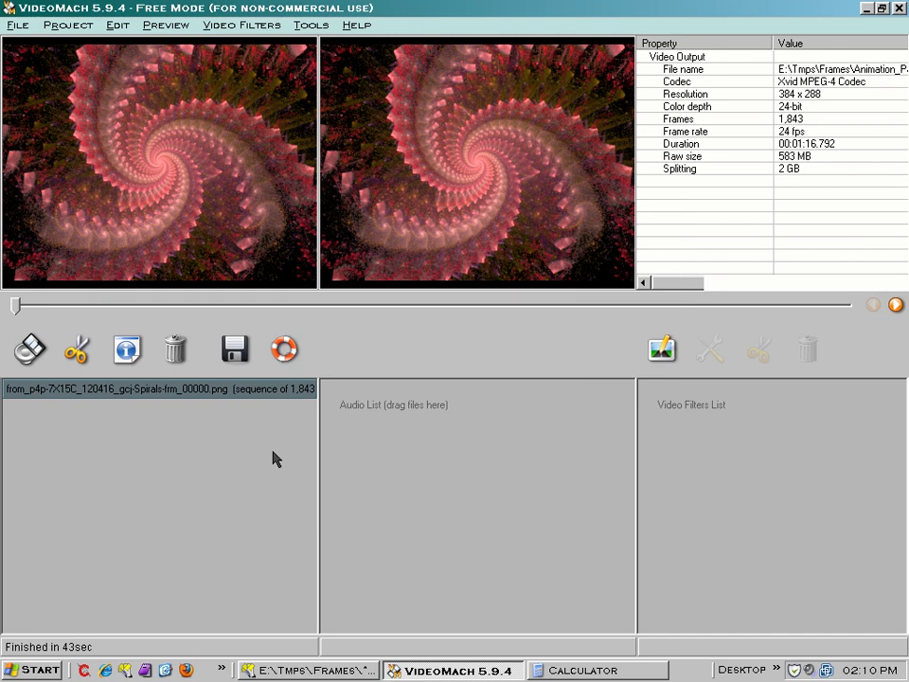
- Start a new save and rename the output video file to Animation_Final.avi
{"action": "key", "text": "ctrl+s"}
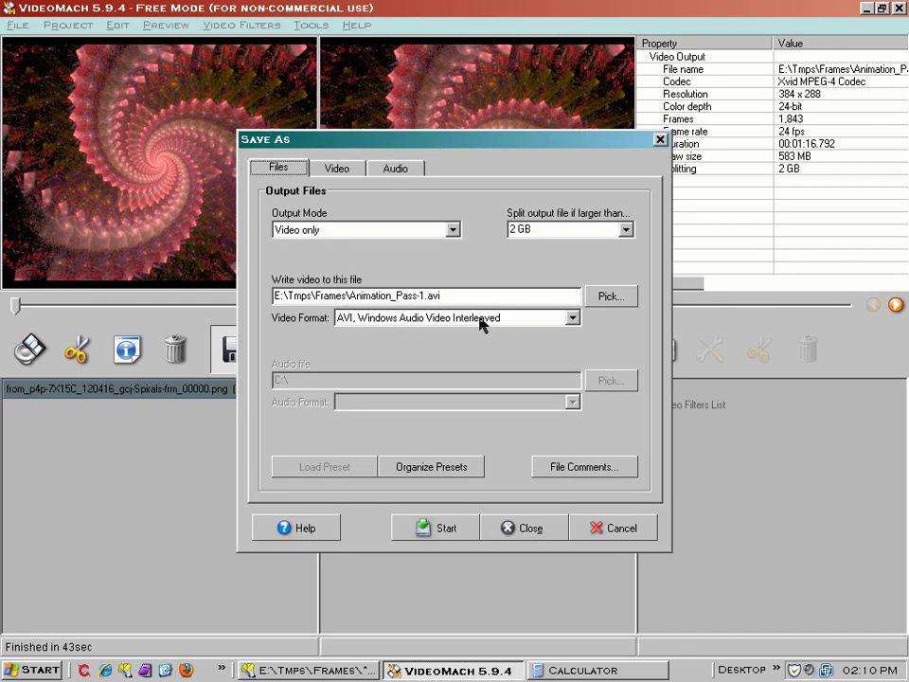
{"action": "left_click", "coordinate": [387, 295]}
{"action": "left_click_drag", "start_coordinate": [396, 295], "coordinate": [407, 297]}
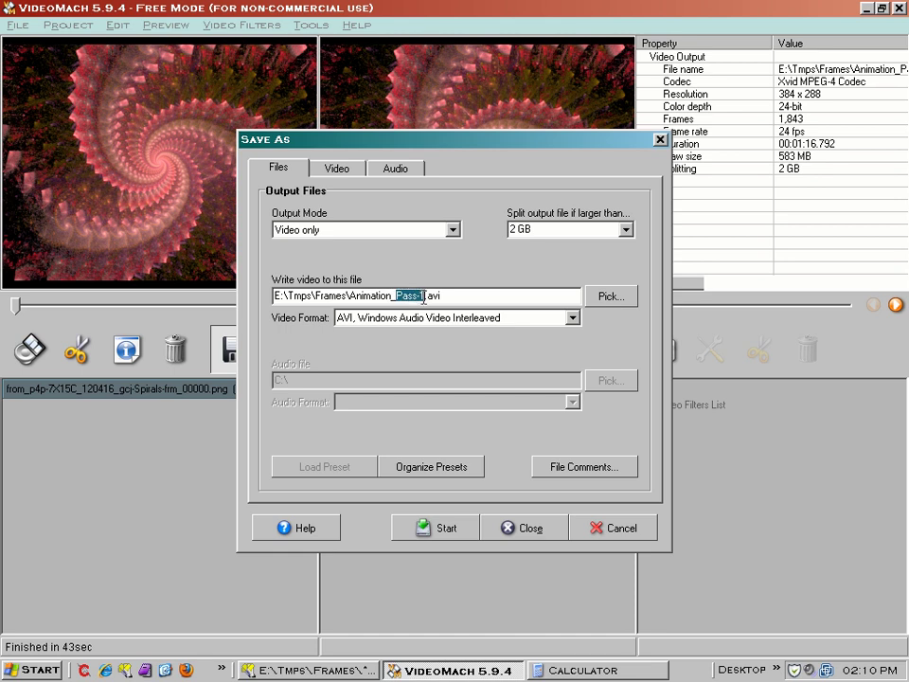
{"action": "type", "text": "Final"}
- Set the Xvid encoding type to Twopass - 2nd pass, accept the codec settings and start rendering the video
{"action": "left_click", "coordinate": [348, 174]}
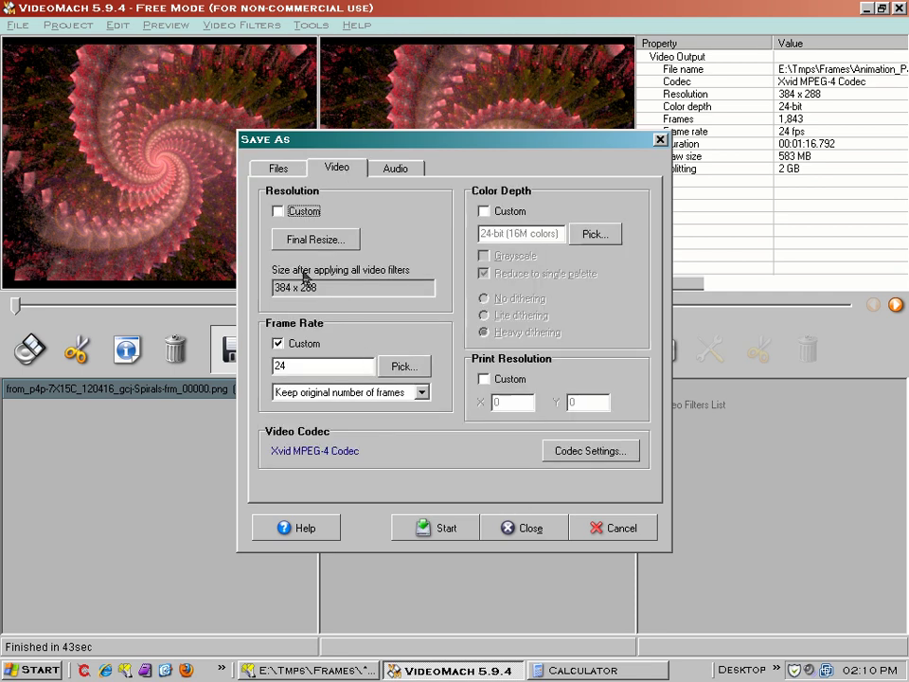
{"action": "left_click", "coordinate": [591, 452]}
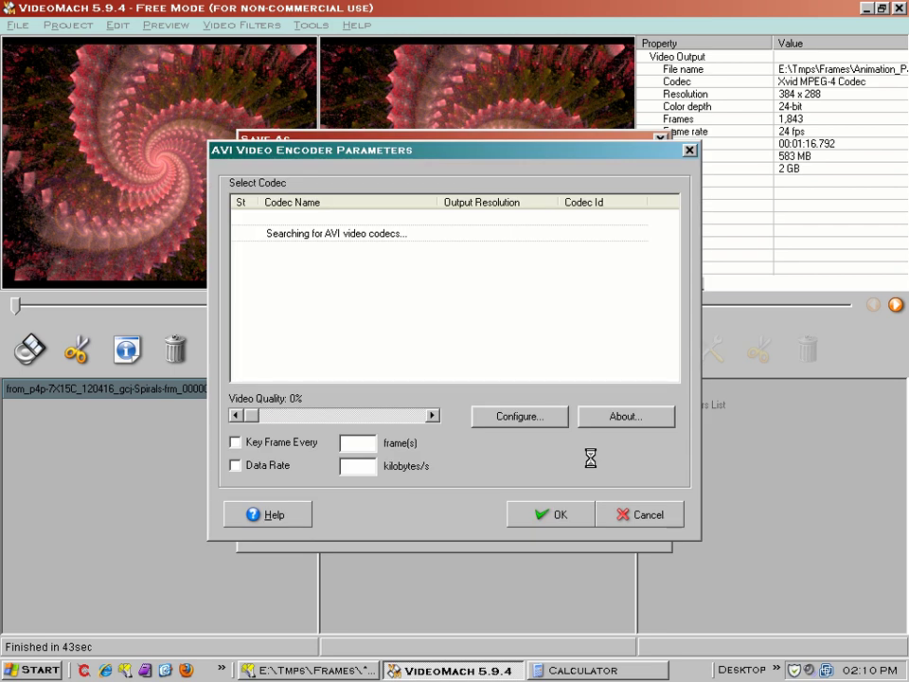
{"action": "left_click", "coordinate": [532, 423]}
{"action": "left_click", "coordinate": [442, 238]}
{"action": "left_click", "coordinate": [388, 278]}
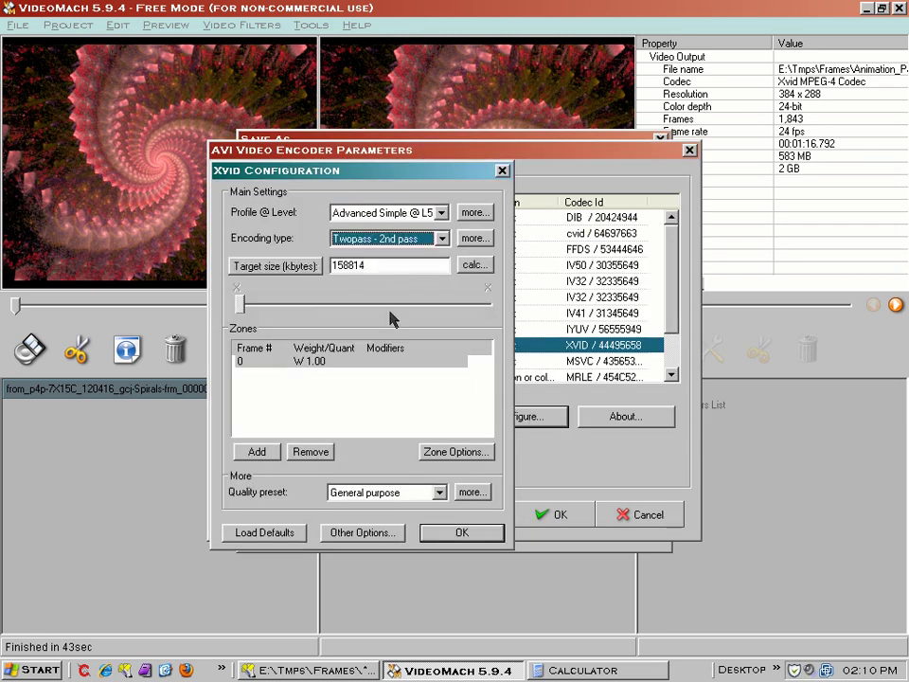
{"action": "left_click", "coordinate": [461, 532]}
{"action": "left_click", "coordinate": [554, 515]}
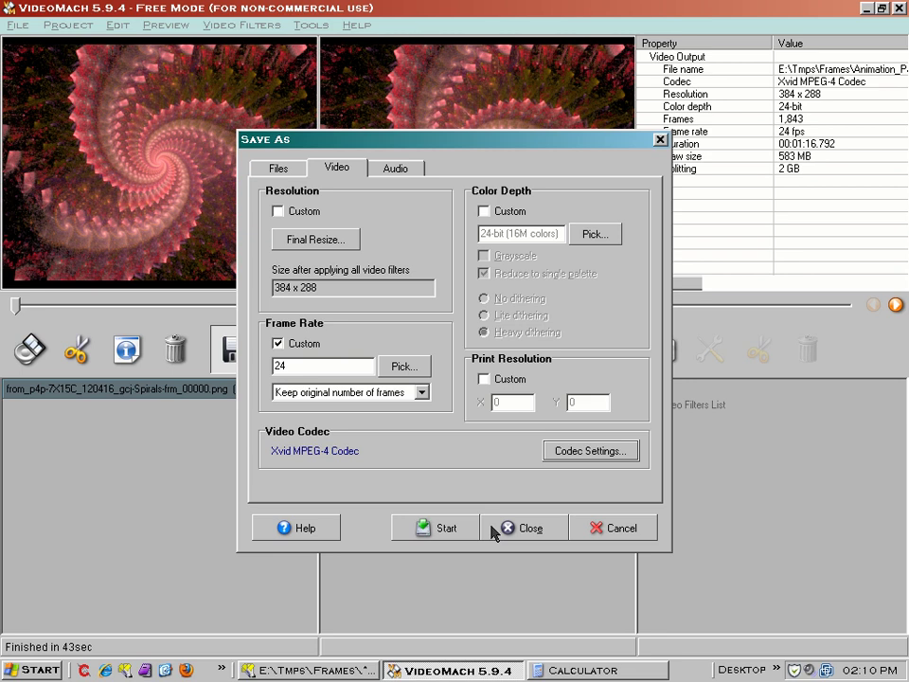
{"action": "left_click", "coordinate": [437, 527]}
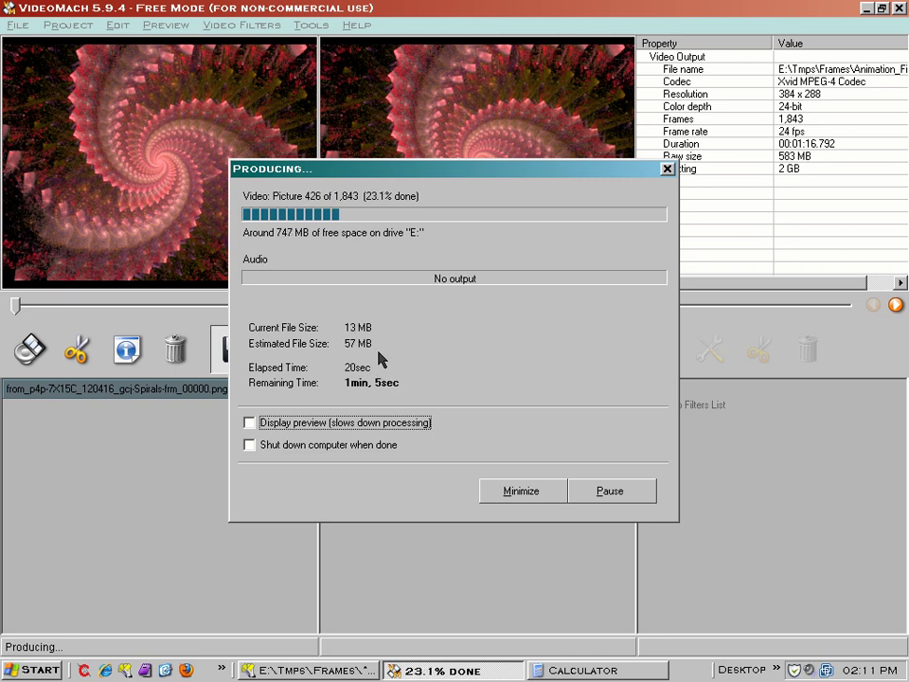
- Switch to PowerDesk, move up from the Frames folder to Tmps, and return to VideoMach
{"action": "left_click", "coordinate": [308, 669]}
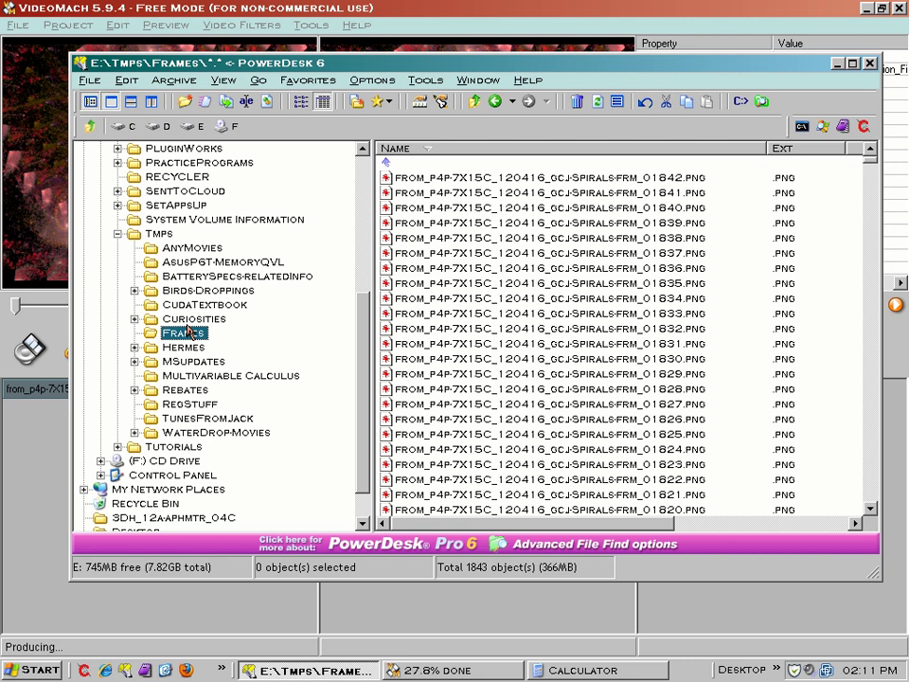
{"action": "left_click", "coordinate": [158, 233]}
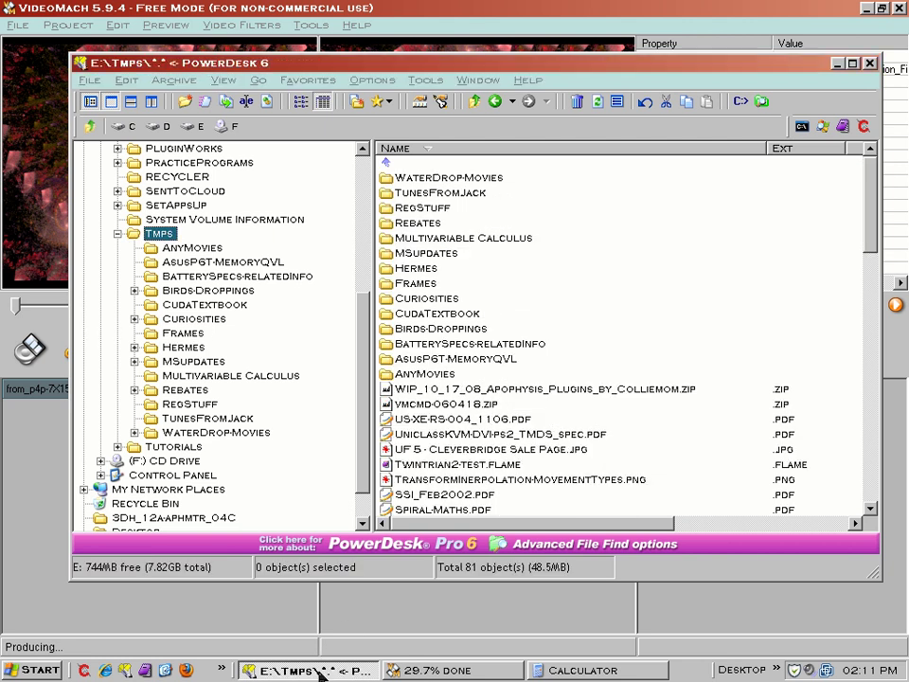
{"action": "left_click", "coordinate": [320, 671]}
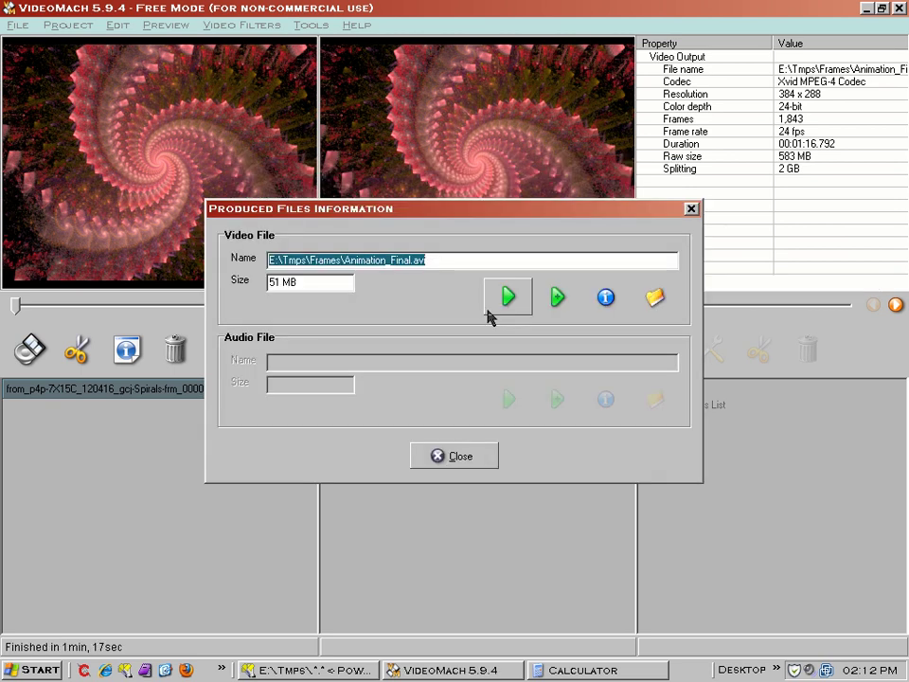
- Play the produced Animation_Final.avi, skip ahead twice to check the middle and end, and close the player
{"action": "left_click", "coordinate": [508, 299]}
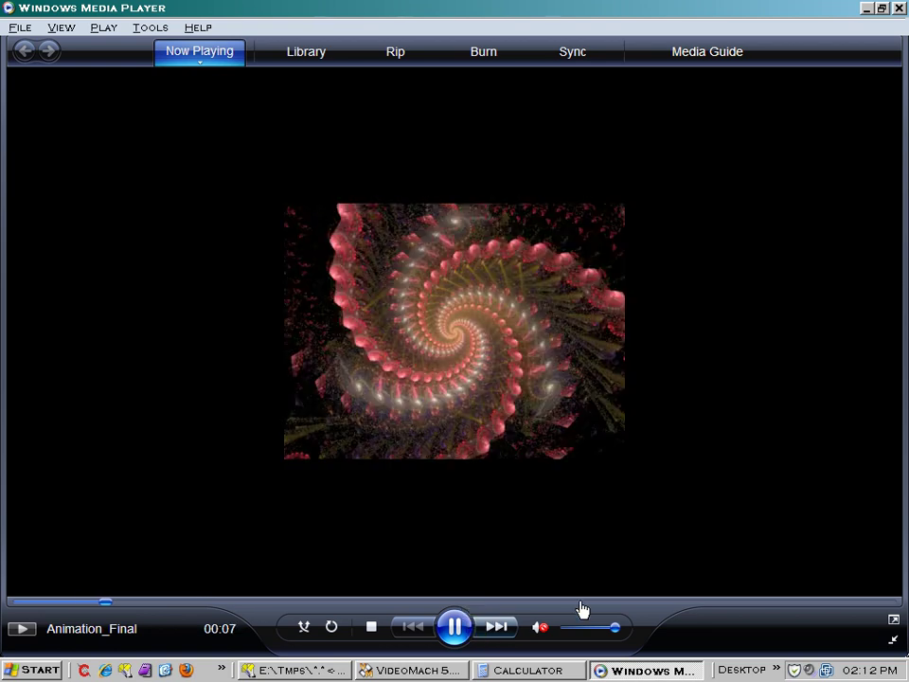
{"action": "left_click", "coordinate": [587, 601]}
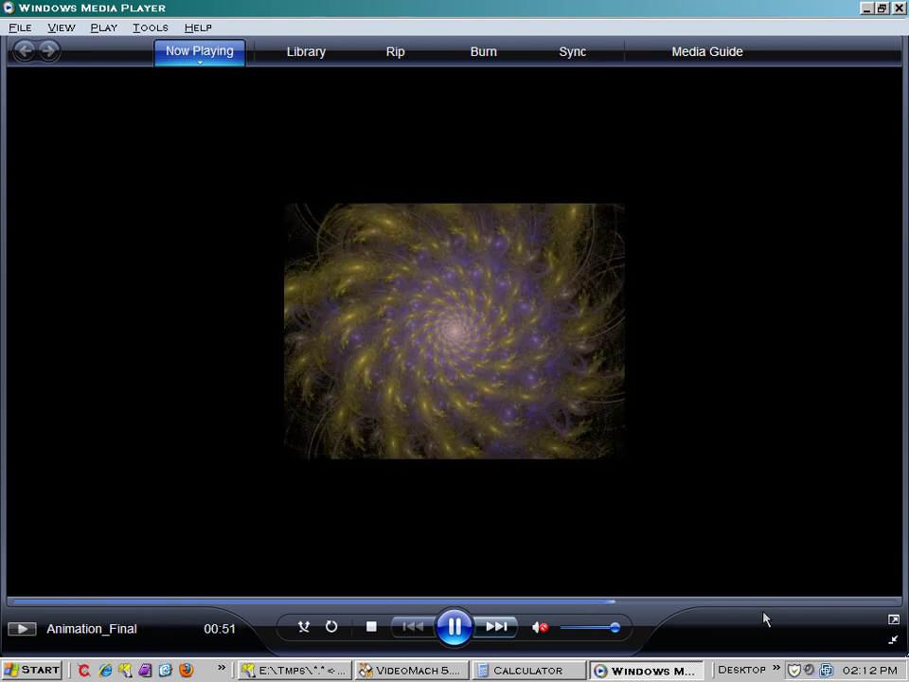
{"action": "left_click", "coordinate": [767, 602]}
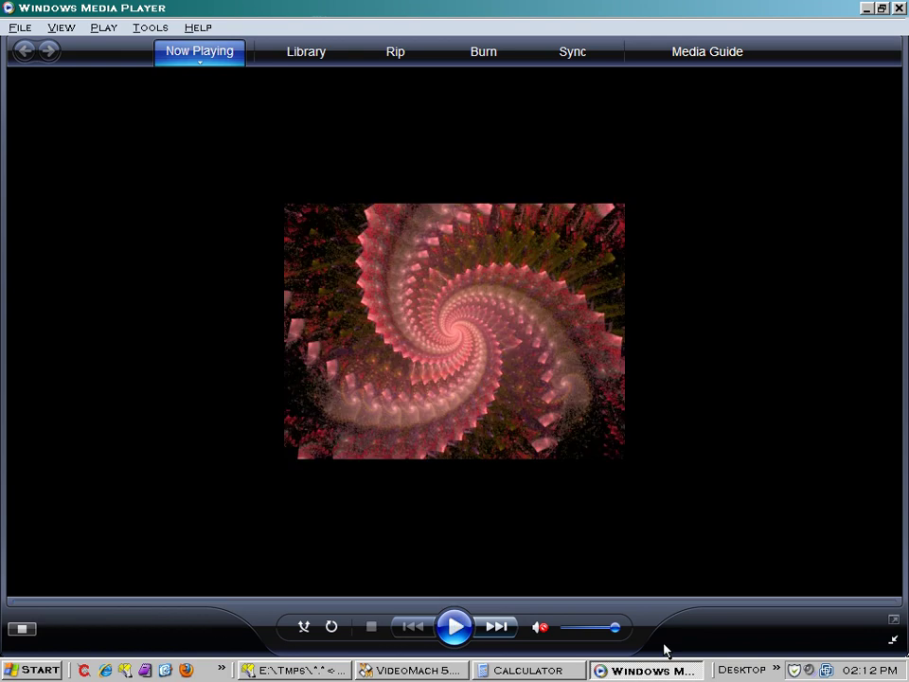
{"action": "left_click", "coordinate": [899, 10]}
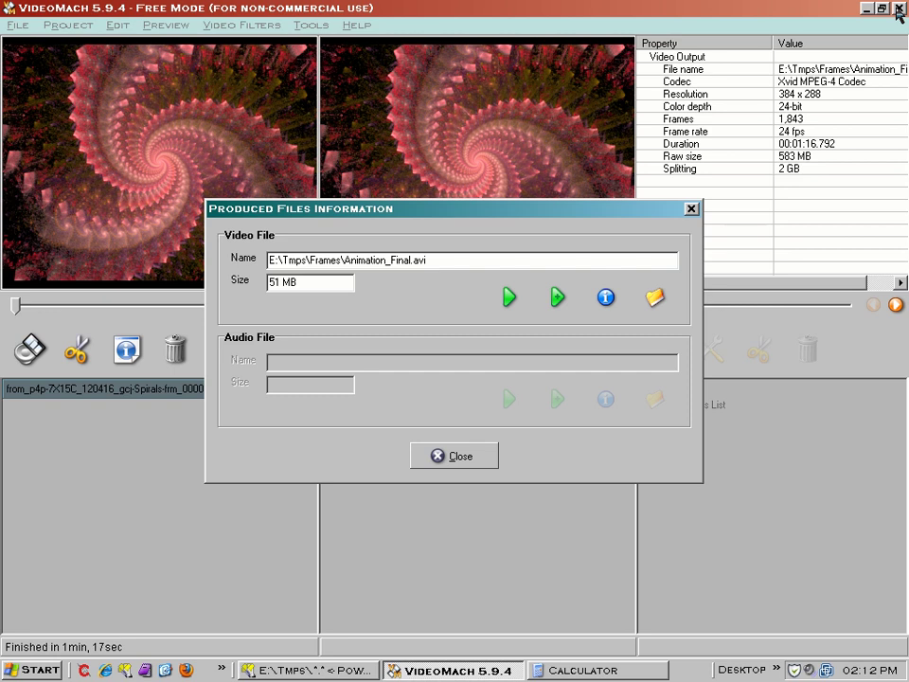
- Switch to PowerDesk, open the Frames folder under Tmps and sort its files by name in ascending order
{"action": "left_click", "coordinate": [301, 672]}
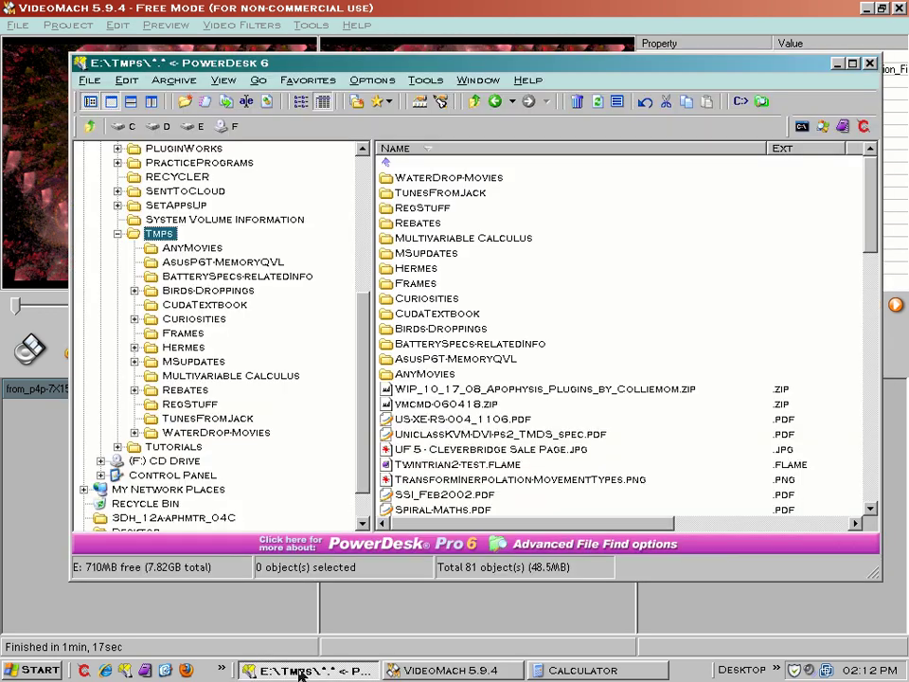
{"action": "left_click", "coordinate": [180, 332]}
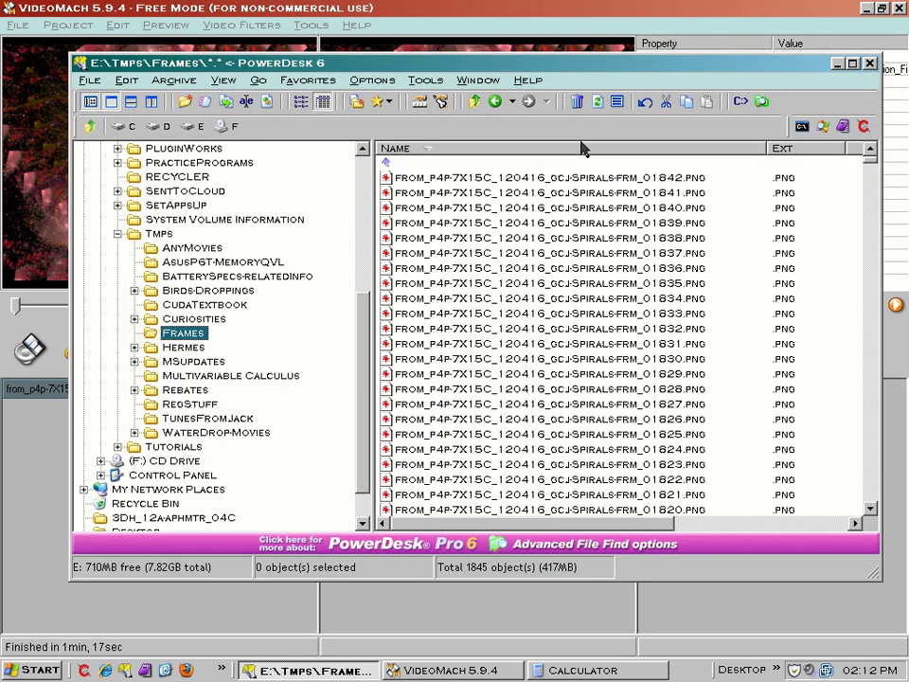
{"action": "left_click", "coordinate": [582, 148]}
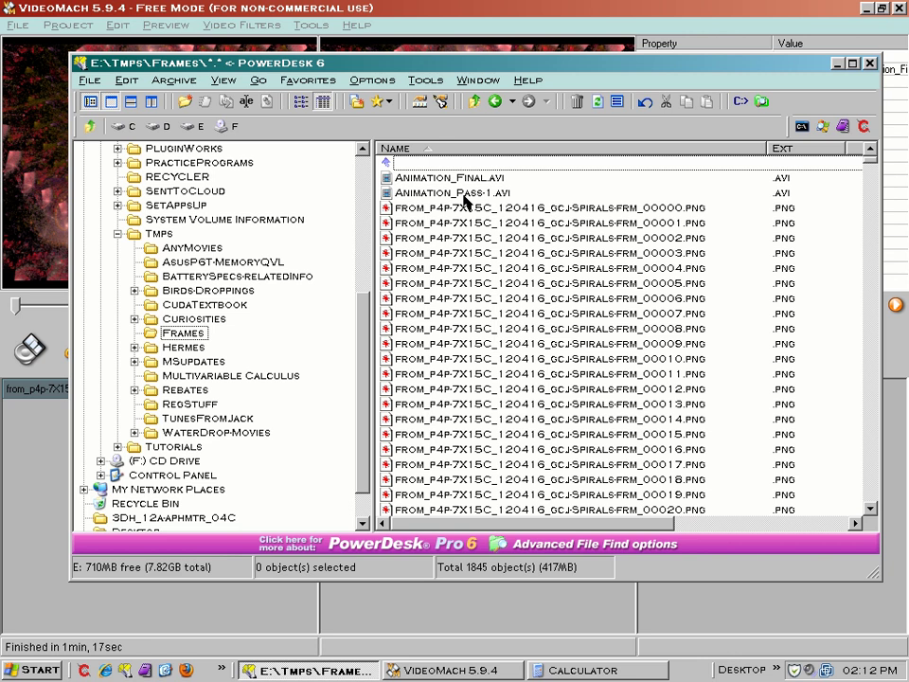
- Play Animation_Final.avi from the Frames folder, pause it after a moment and close the player
{"action": "left_click", "coordinate": [470, 180]}
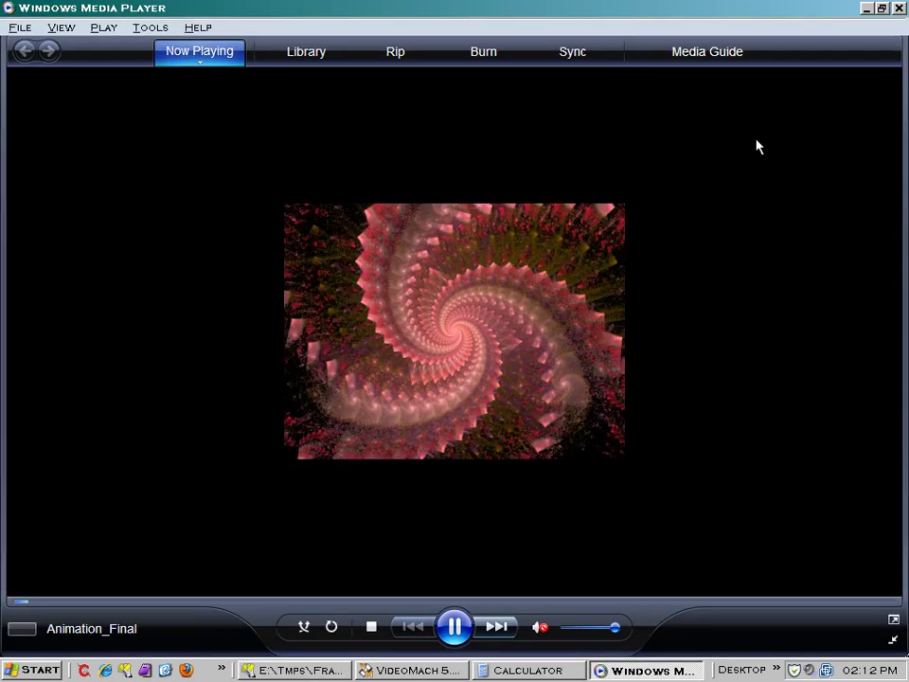
{"action": "left_click", "coordinate": [453, 628]}
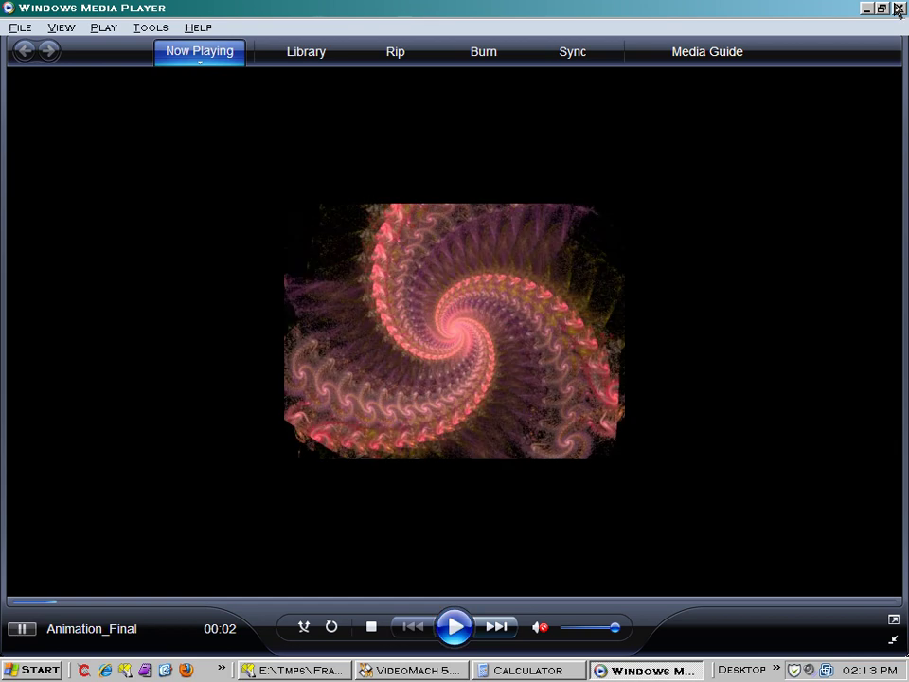
{"action": "left_click", "coordinate": [899, 10]}
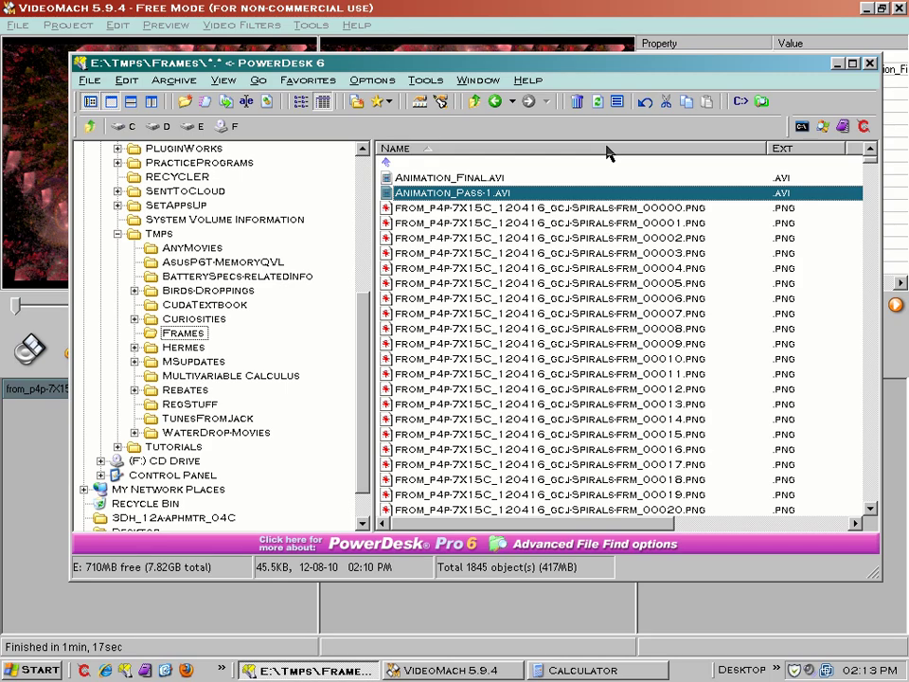
- Delete the first-pass file Animation_Pass-1.avi and reopen the Frames folder to refresh its listing
{"action": "left_click", "coordinate": [576, 101]}
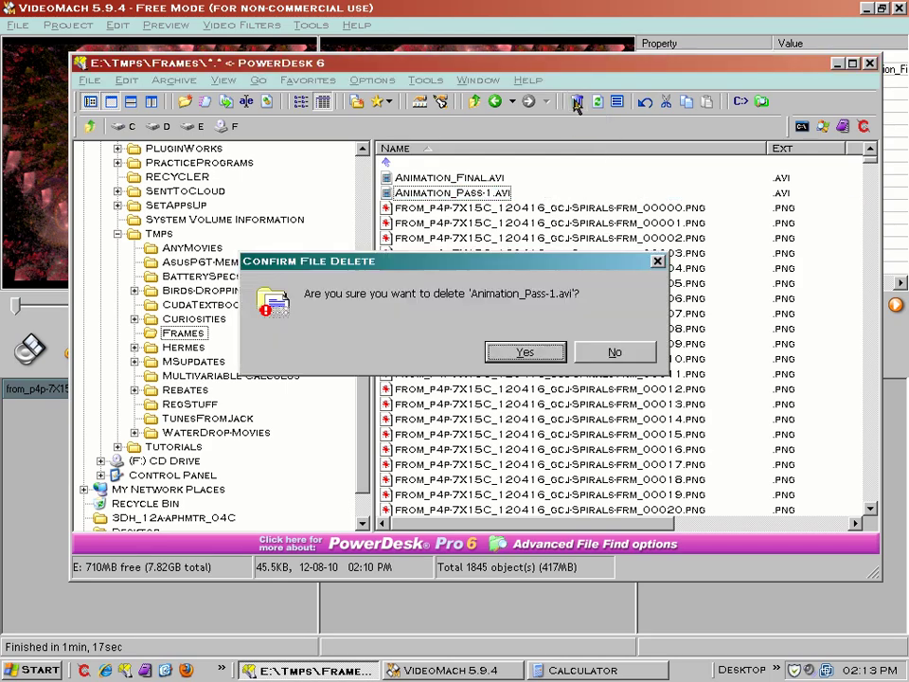
{"action": "left_click", "coordinate": [521, 352]}
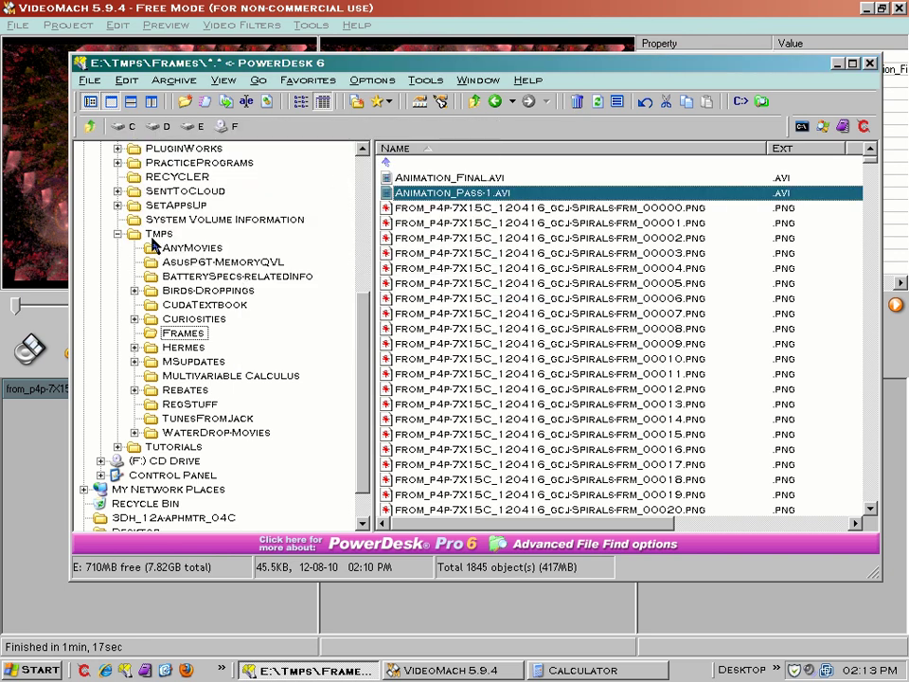
{"action": "key", "text": "BackSpace"}
{"action": "left_click", "coordinate": [175, 334]}
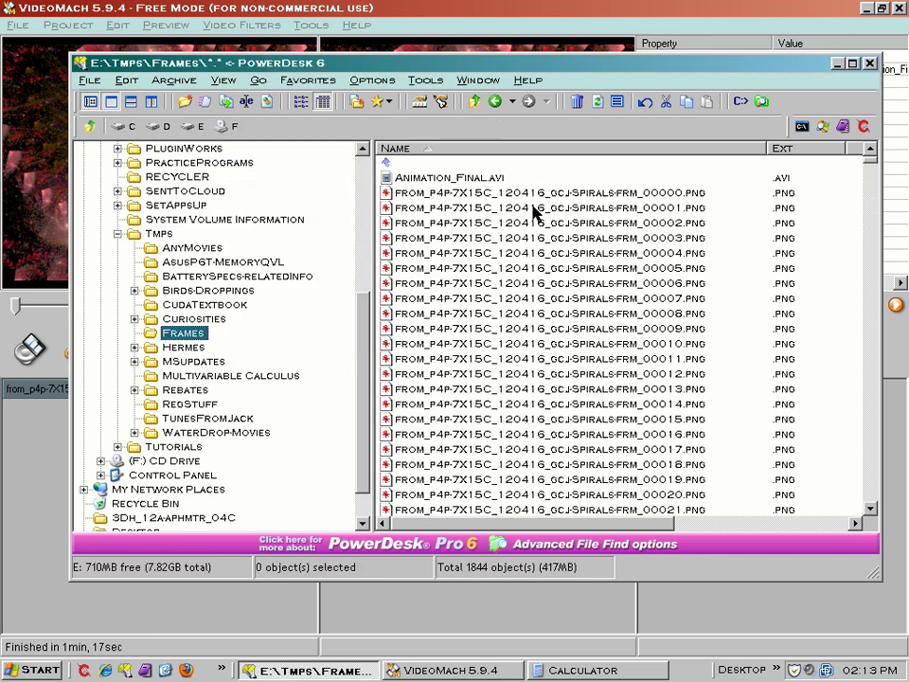
- Open Animation_Final.avi from the Frames folder for playback in Windows Media Player
{"action": "left_click", "coordinate": [471, 179]}
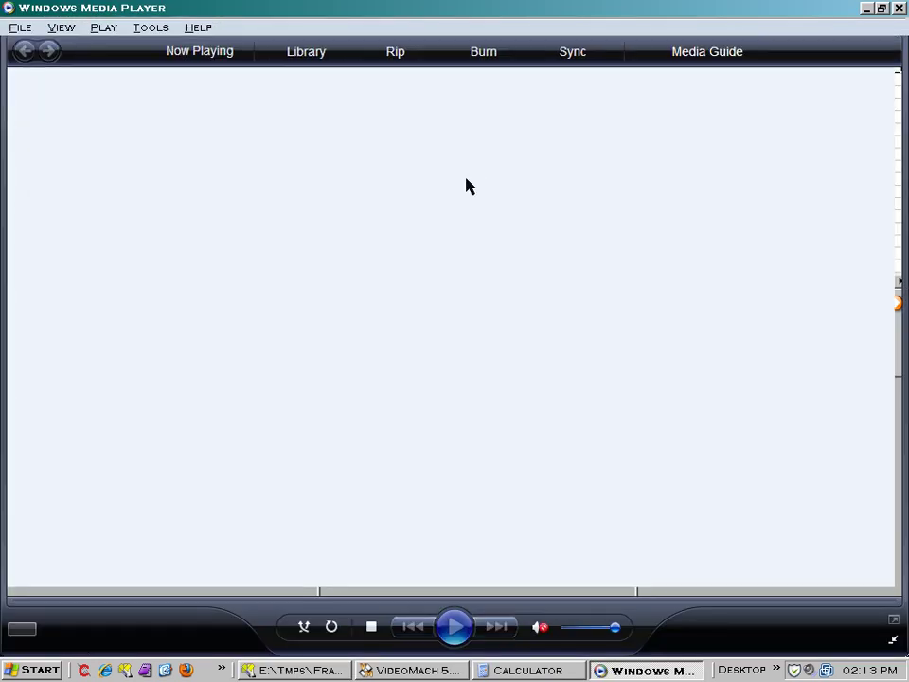